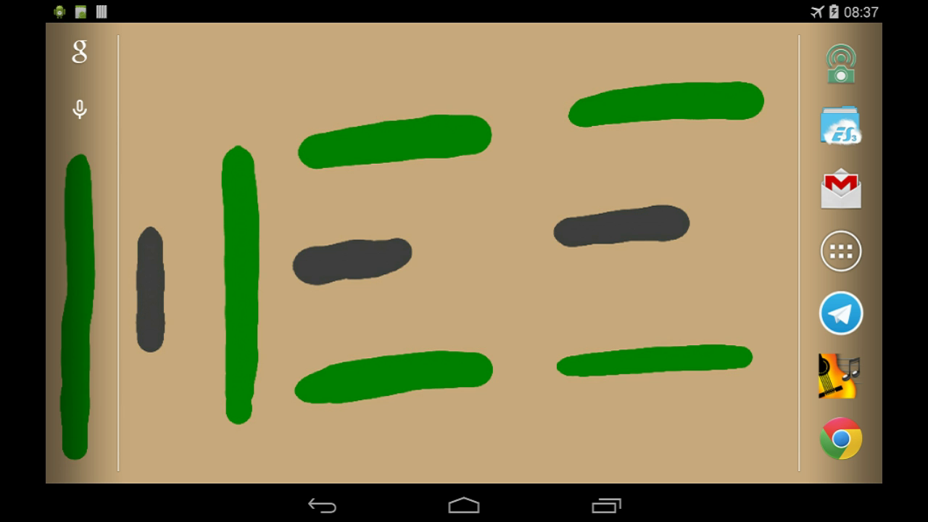
Step: Open the project geopaparazzi_2.gpap from the sdcard folder in ES File Explorer and decline enabling the GPS
{"action": "left_click", "coordinate": [841, 125]}
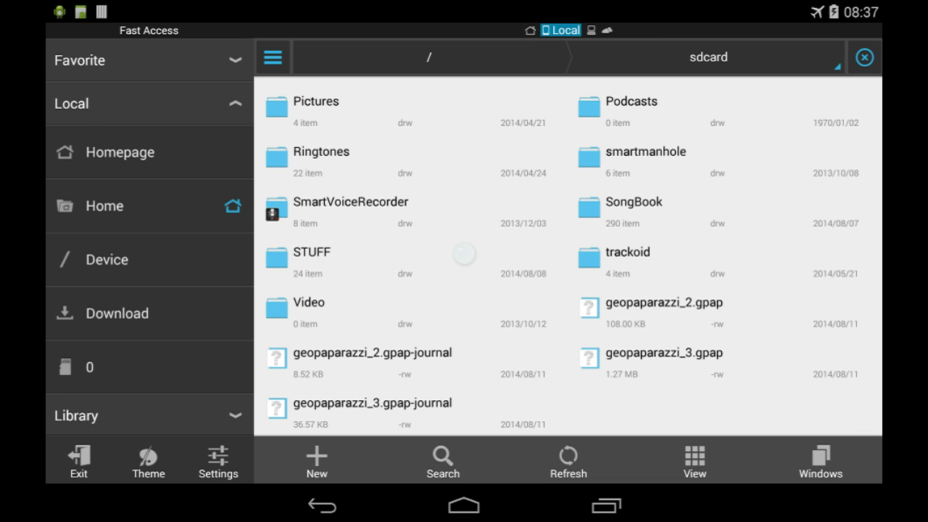
{"action": "left_click", "coordinate": [662, 301]}
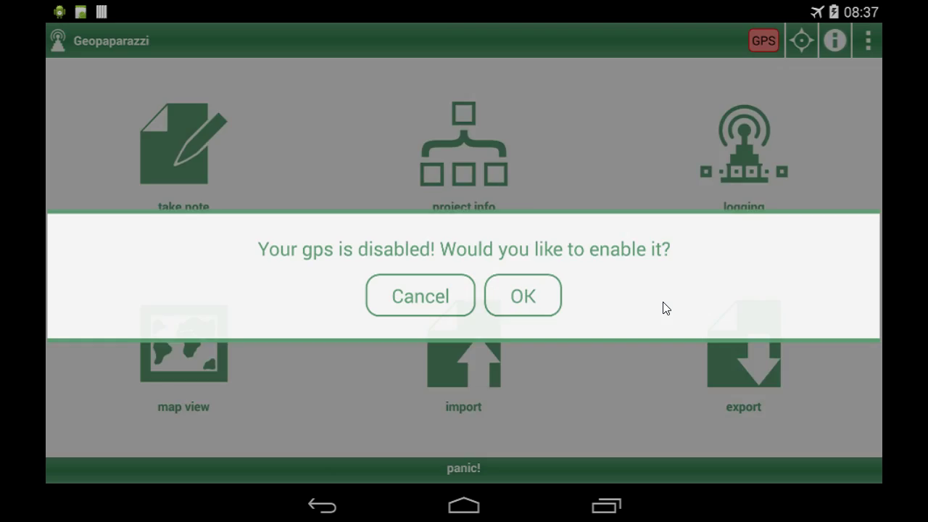
{"action": "left_click", "coordinate": [475, 246]}
{"action": "left_click", "coordinate": [415, 293]}
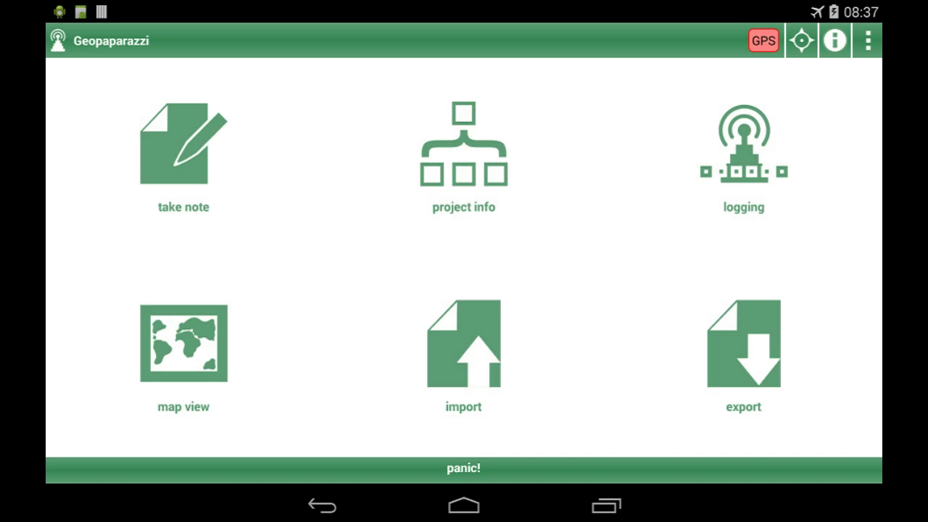
Step: Check the metadata in the project info, including the creation and last closing dates, and return to the dashboard
{"action": "left_click", "coordinate": [463, 155]}
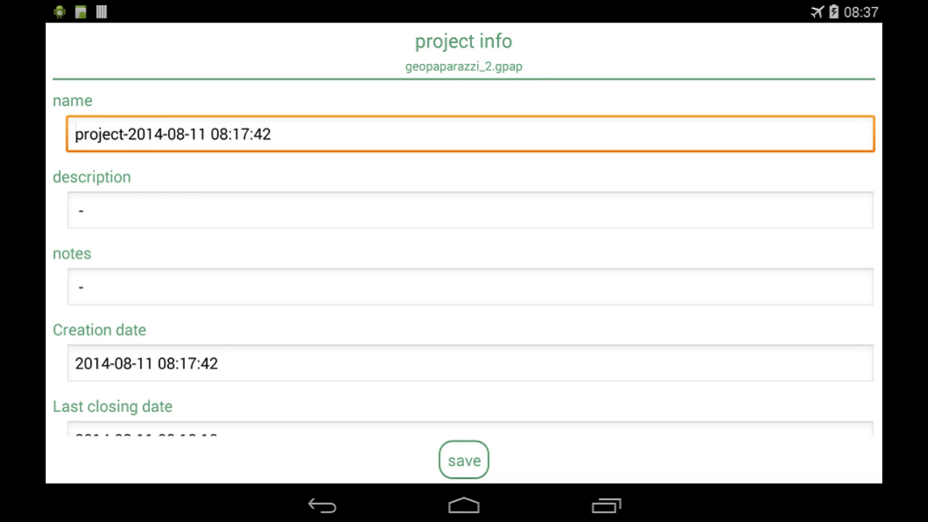
{"action": "left_click", "coordinate": [207, 433]}
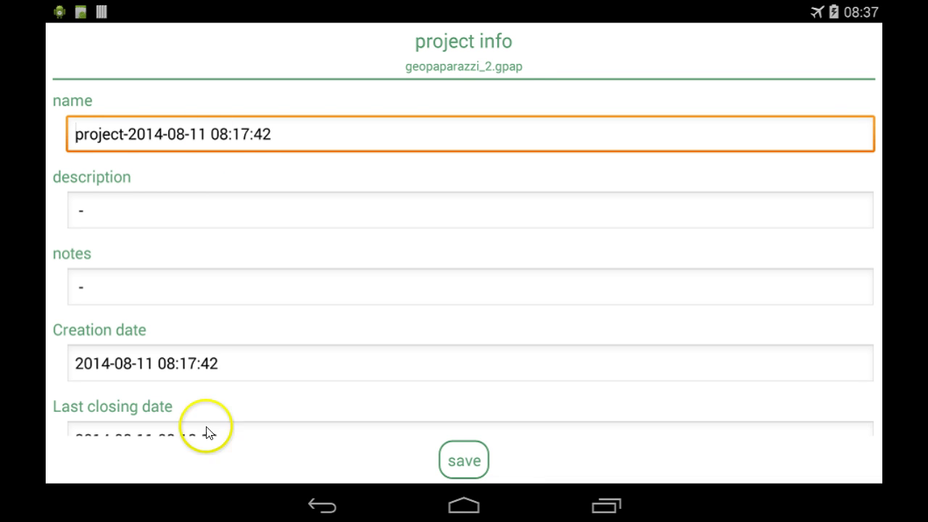
{"action": "left_click", "coordinate": [322, 505]}
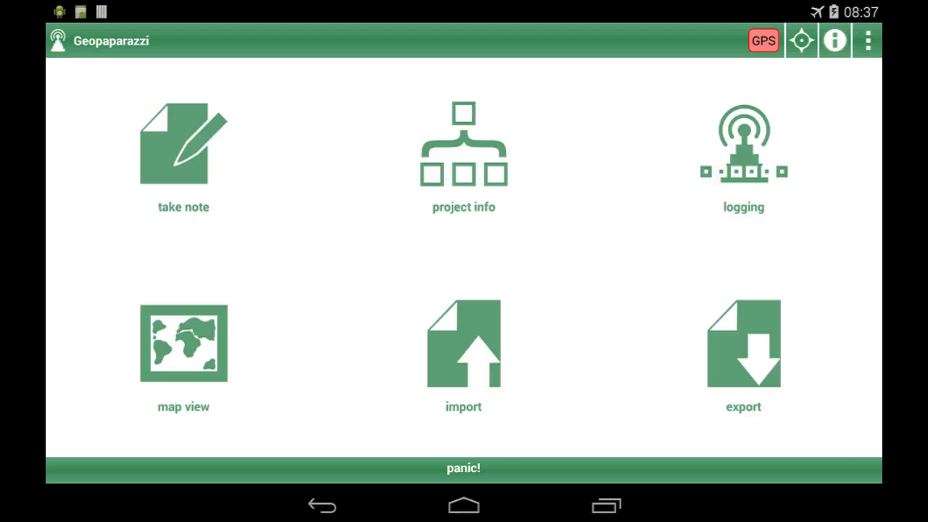
Step: Open the map view and enlarge it to zoom level 18 around the blue and red building polygons
{"action": "left_click", "coordinate": [184, 343]}
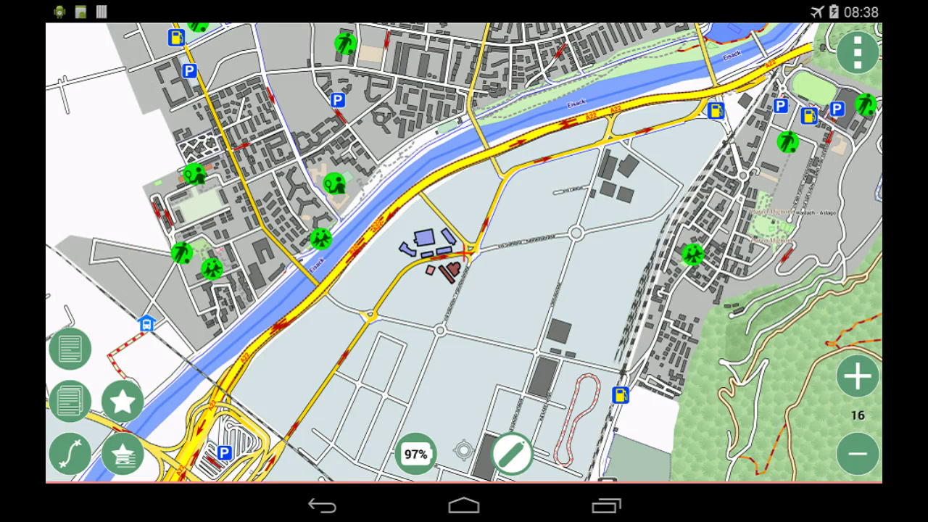
{"action": "left_click", "coordinate": [858, 376]}
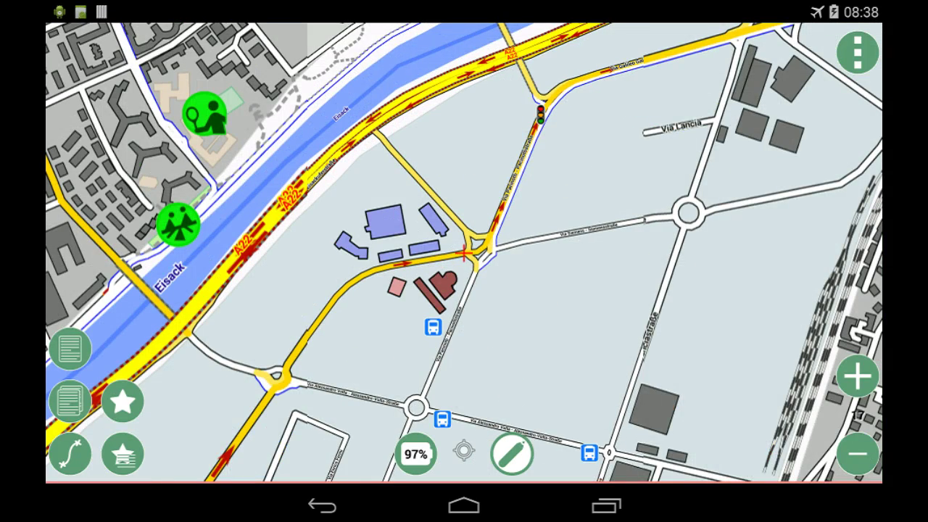
{"action": "left_click", "coordinate": [858, 375]}
{"action": "left_click_drag", "start_coordinate": [447, 251], "coordinate": [574, 256]}
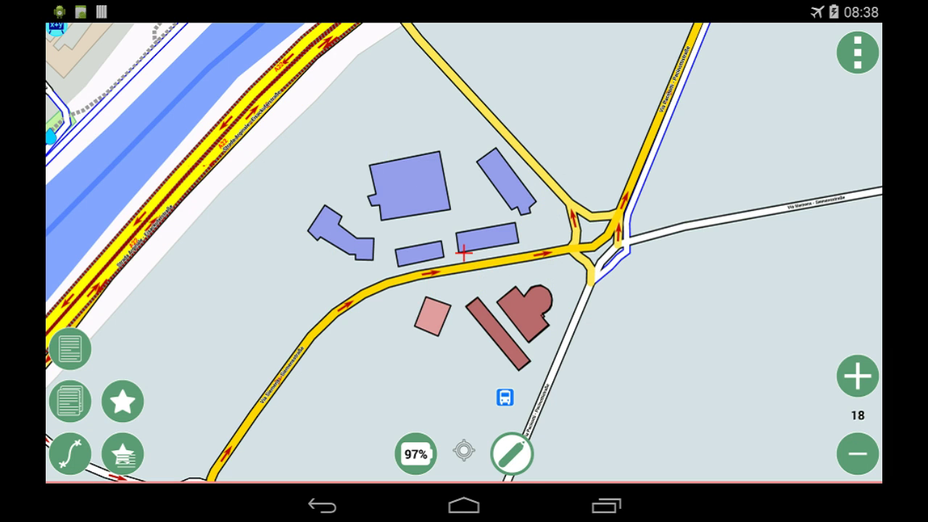
Step: Review the loaded layers in the Spatialite data list and compare them with the building polygons on the map
{"action": "key", "text": "Menu"}
{"action": "left_click", "coordinate": [309, 124]}
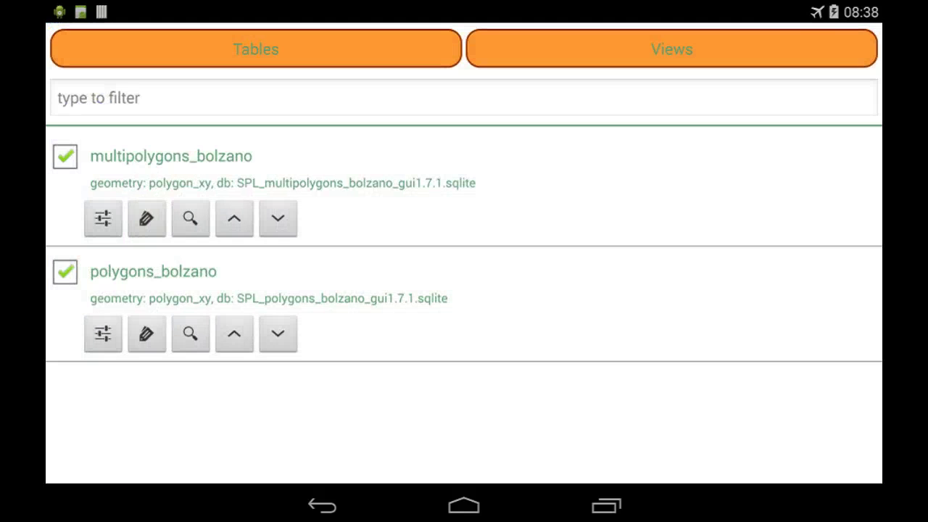
{"action": "left_click", "coordinate": [322, 505]}
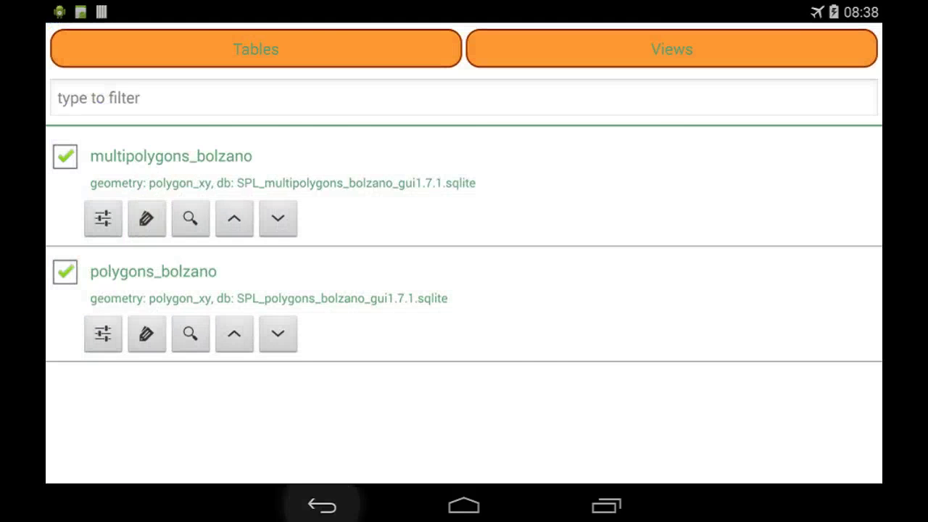
{"action": "left_click", "coordinate": [567, 313]}
{"action": "left_click", "coordinate": [500, 135]}
{"action": "left_click", "coordinate": [358, 216]}
{"action": "left_click", "coordinate": [526, 155]}
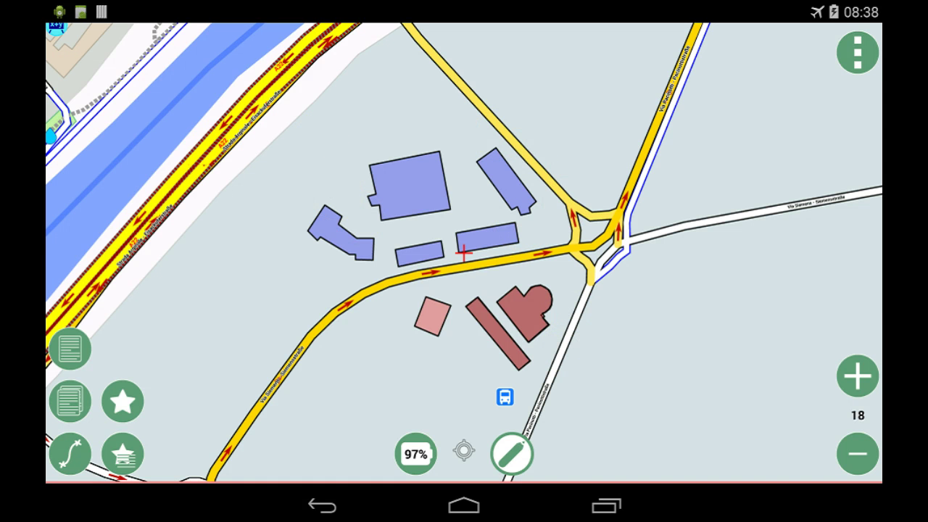
Step: Make polygons_bolzano the editable layer, check its editing mark in the layer list, and return to the map
{"action": "left_click", "coordinate": [512, 453]}
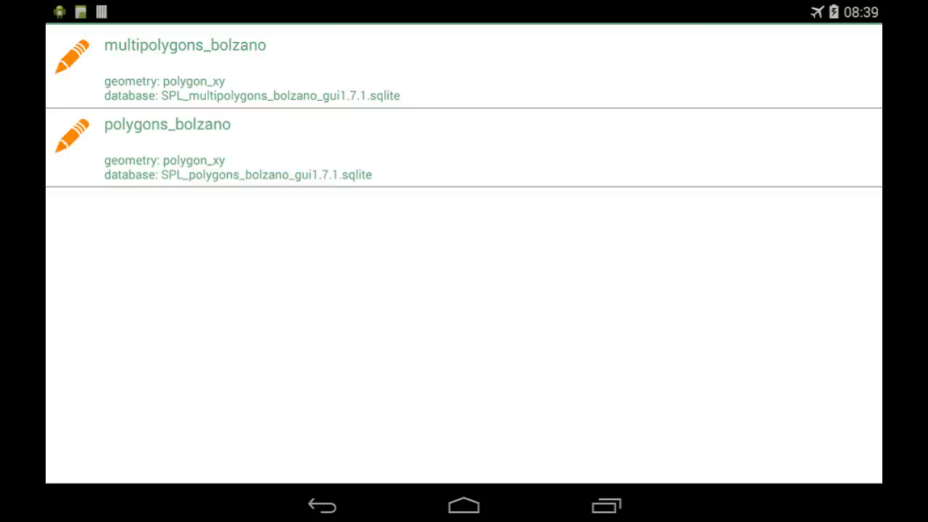
{"action": "left_click", "coordinate": [72, 136]}
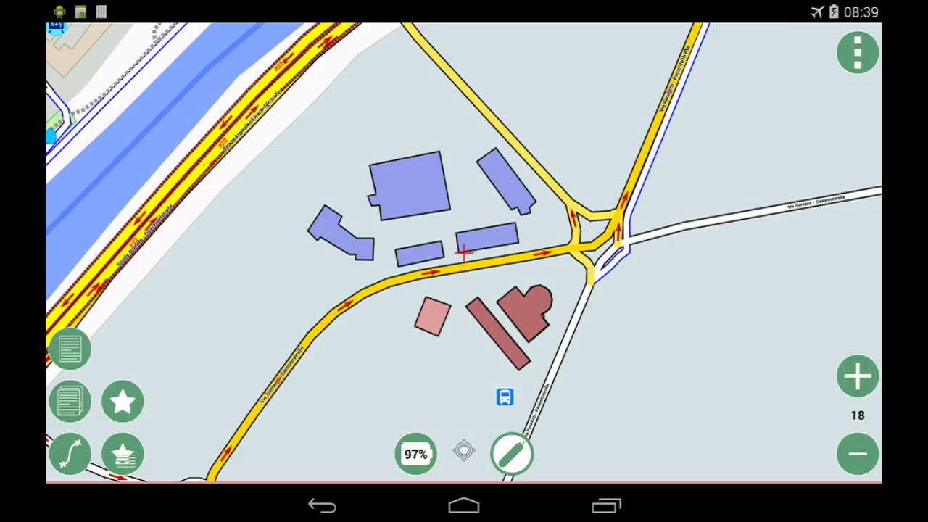
{"action": "left_click", "coordinate": [512, 453]}
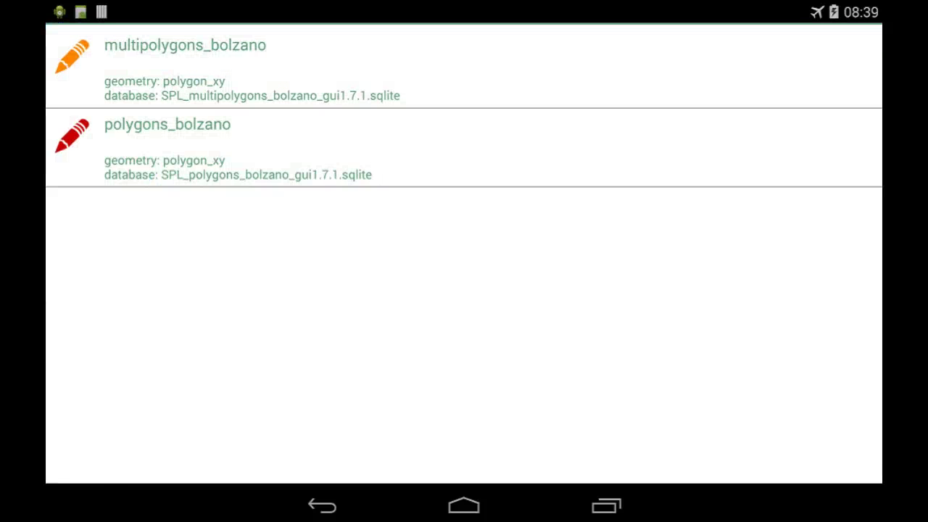
{"action": "left_click", "coordinate": [321, 505]}
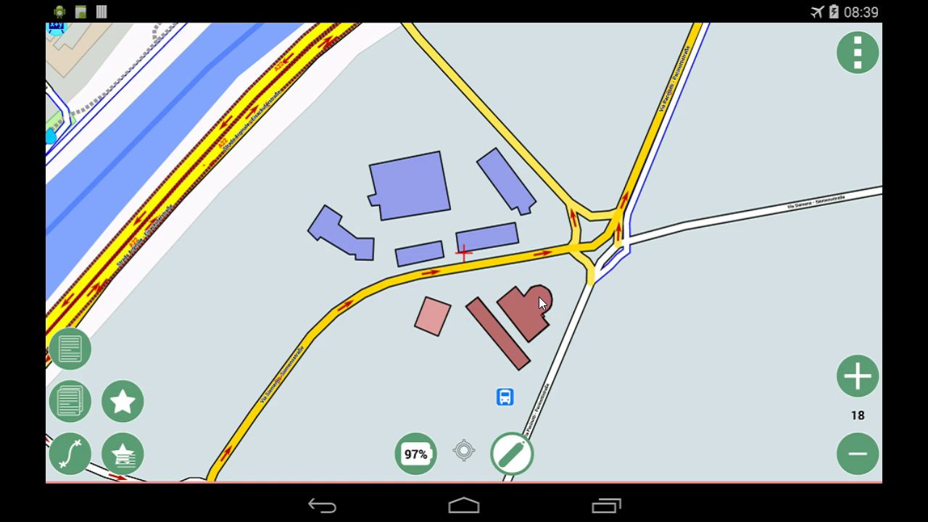
Step: Turn on editing and box-select the three reddish buildings south of the yellow road from the editable layer
{"action": "left_click", "coordinate": [512, 455]}
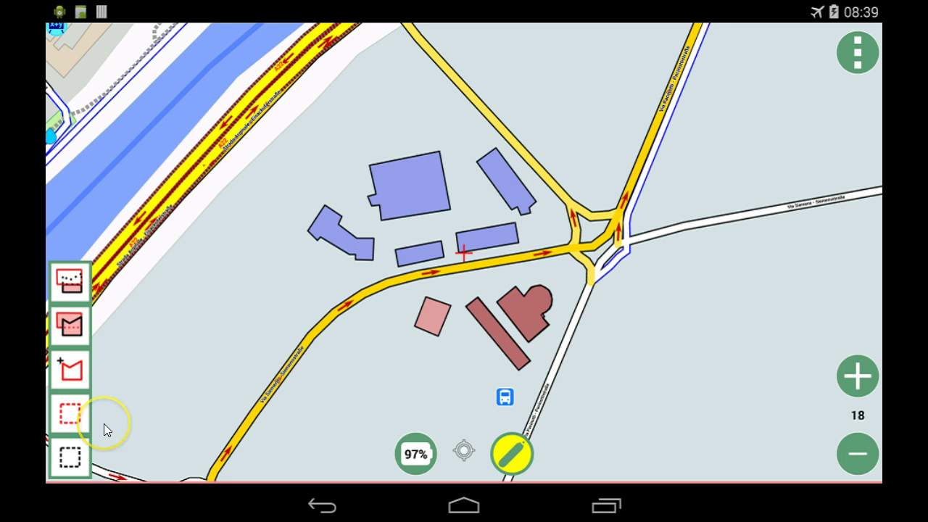
{"action": "left_click", "coordinate": [67, 412]}
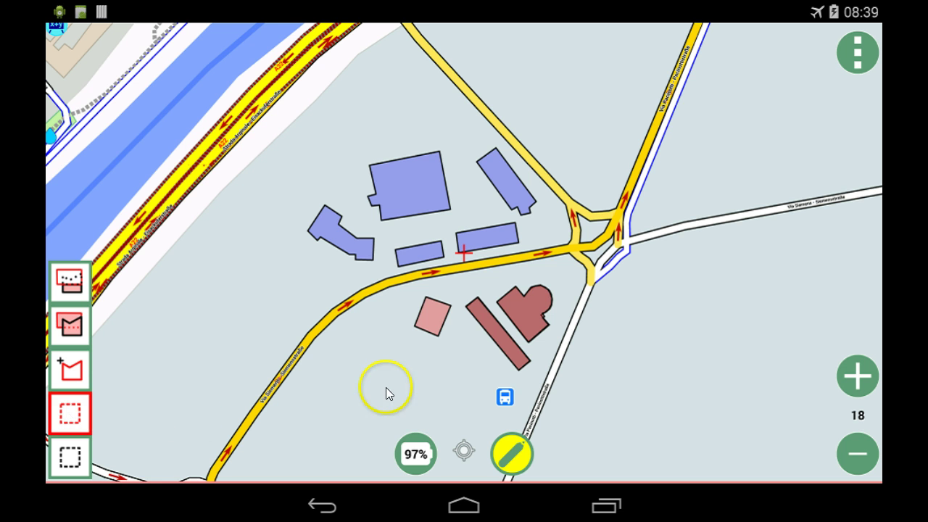
{"action": "left_click_drag", "start_coordinate": [390, 281], "coordinate": [564, 371]}
{"action": "left_click", "coordinate": [378, 308]}
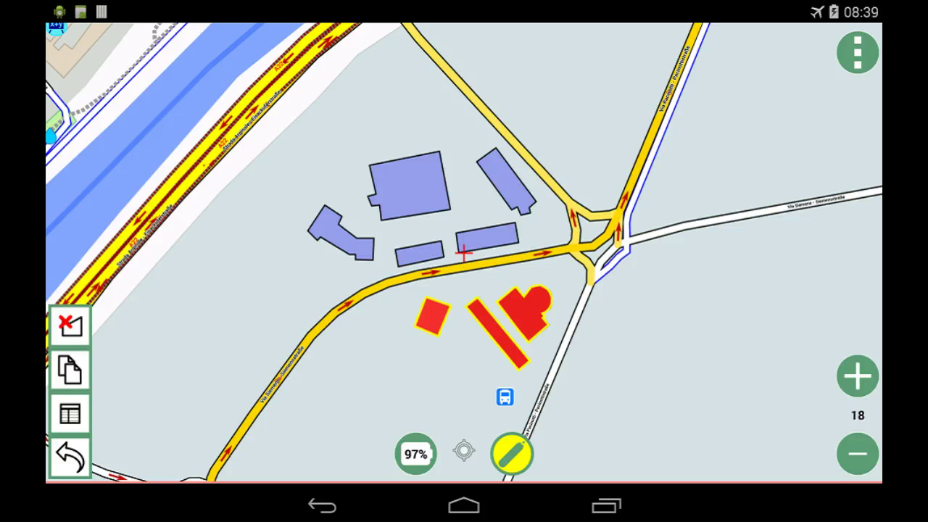
Step: Delete the three selected buildings without saving the change
{"action": "left_click", "coordinate": [323, 505]}
{"action": "left_click", "coordinate": [323, 505]}
{"action": "left_click", "coordinate": [72, 323]}
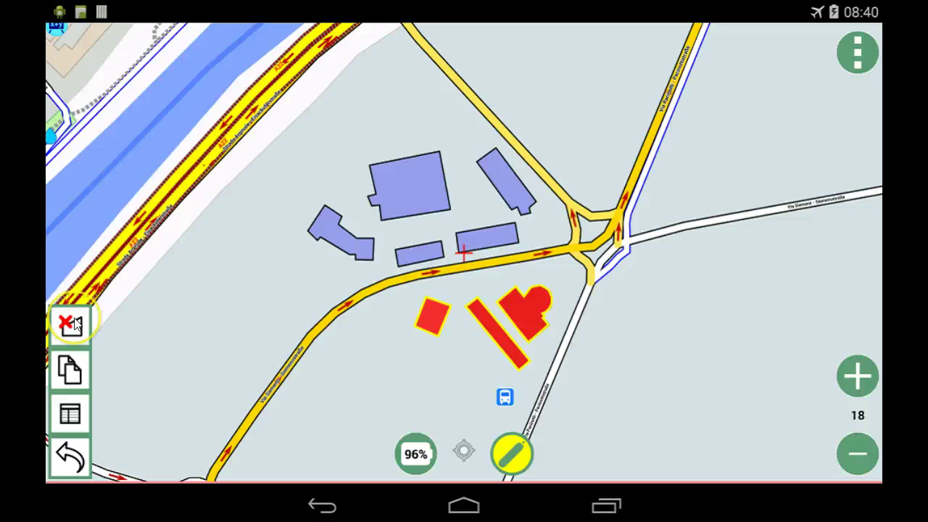
{"action": "left_click", "coordinate": [75, 323]}
{"action": "left_click", "coordinate": [70, 325]}
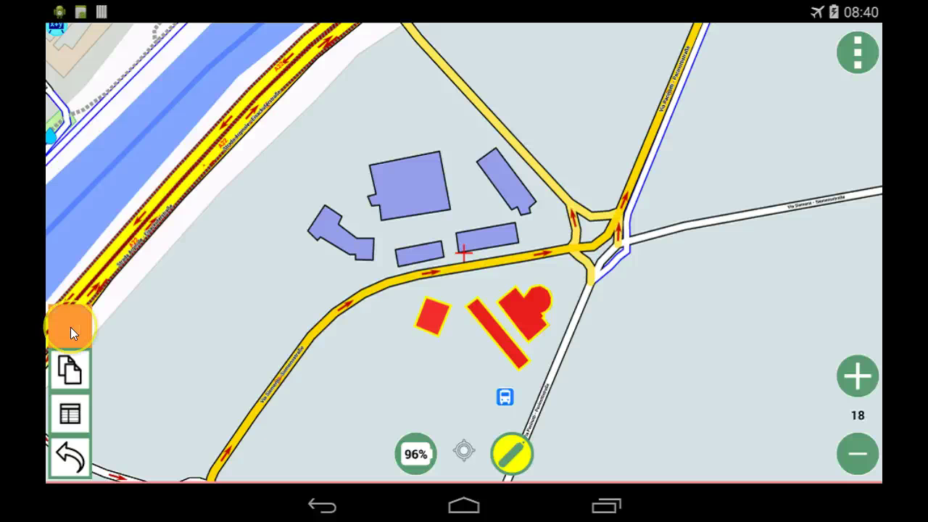
{"action": "left_click", "coordinate": [456, 360]}
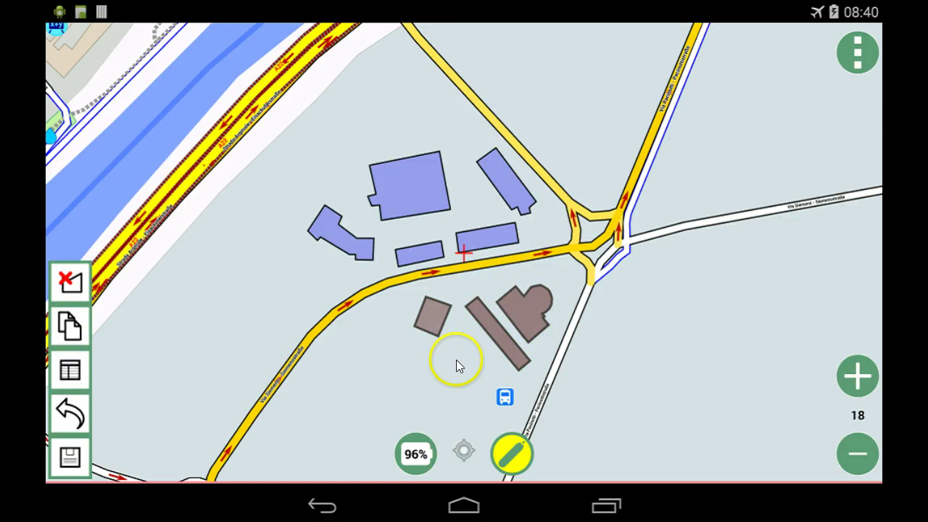
Step: Undo the deletion of the three selected buildings
{"action": "left_click", "coordinate": [547, 331]}
{"action": "left_click", "coordinate": [425, 361]}
{"action": "left_click", "coordinate": [537, 315]}
{"action": "left_click", "coordinate": [552, 275]}
{"action": "left_click", "coordinate": [253, 428]}
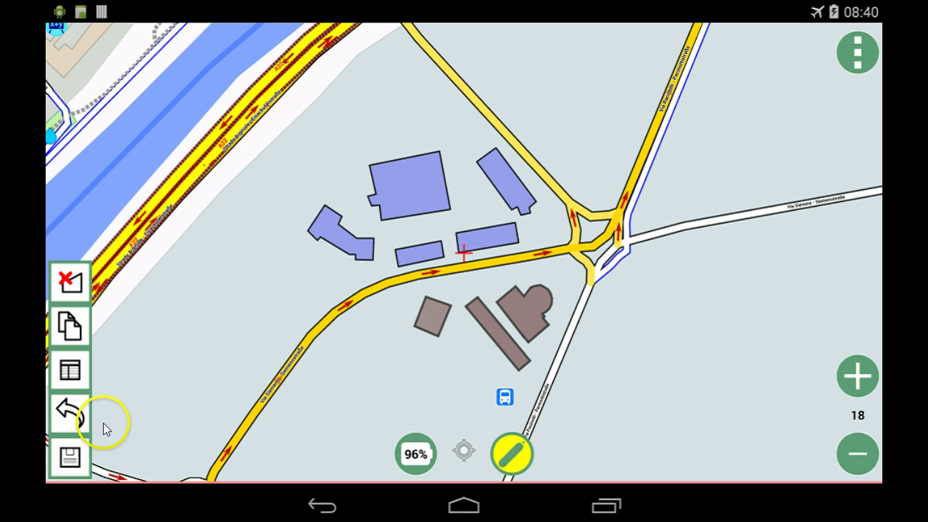
{"action": "left_click", "coordinate": [70, 415]}
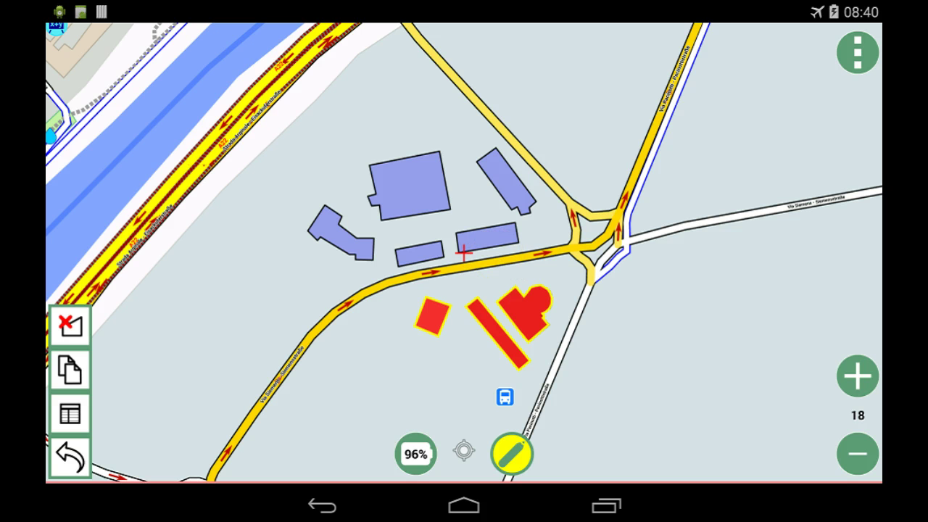
Step: Open the attributes of the selected buildings and examine the first one's description, area and length
{"action": "left_click", "coordinate": [70, 413]}
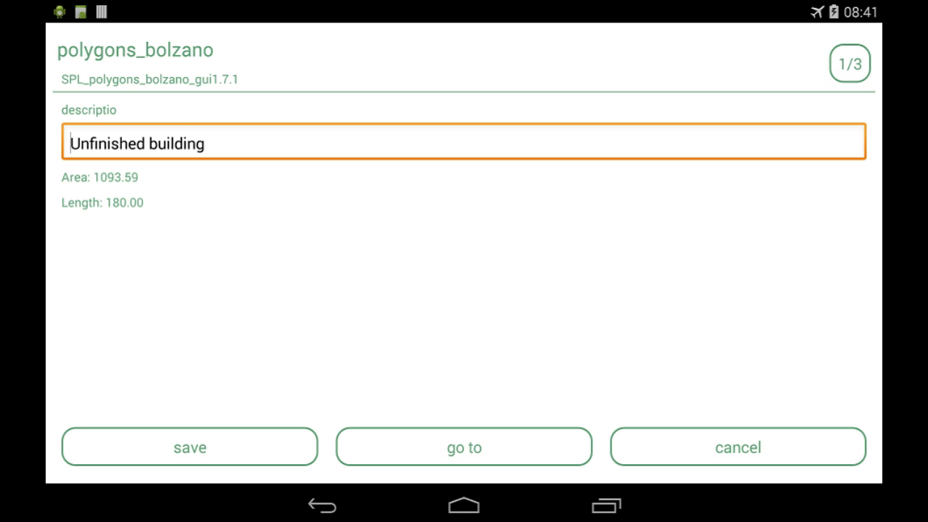
{"action": "left_click", "coordinate": [83, 208]}
{"action": "left_click", "coordinate": [120, 207]}
{"action": "left_click", "coordinate": [129, 216]}
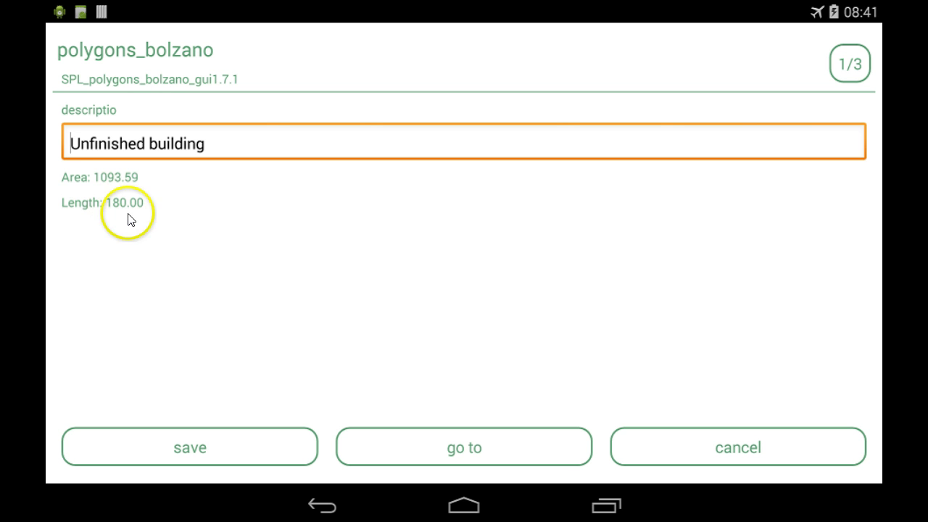
{"action": "left_click", "coordinate": [133, 203]}
{"action": "left_click", "coordinate": [79, 181]}
{"action": "left_click", "coordinate": [58, 171]}
{"action": "left_click", "coordinate": [85, 216]}
{"action": "left_click", "coordinate": [87, 184]}
{"action": "left_click", "coordinate": [81, 194]}
{"action": "left_click", "coordinate": [104, 207]}
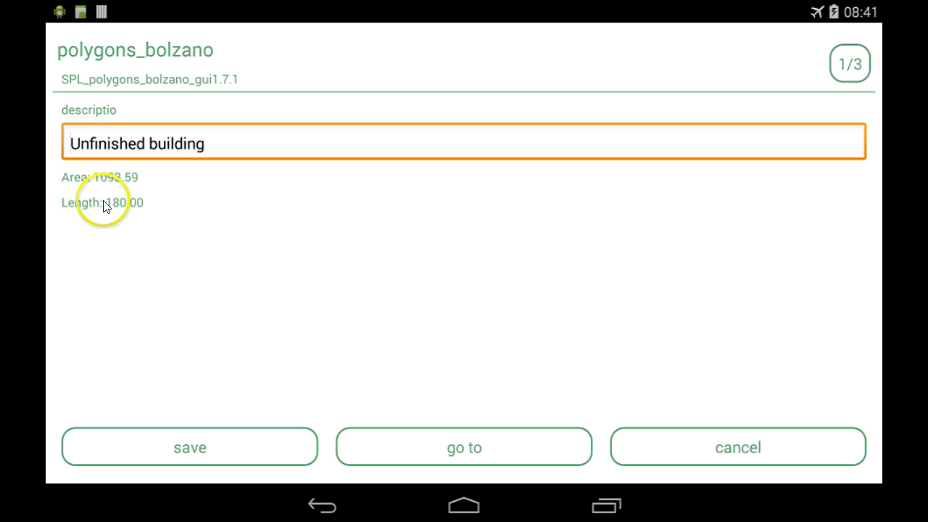
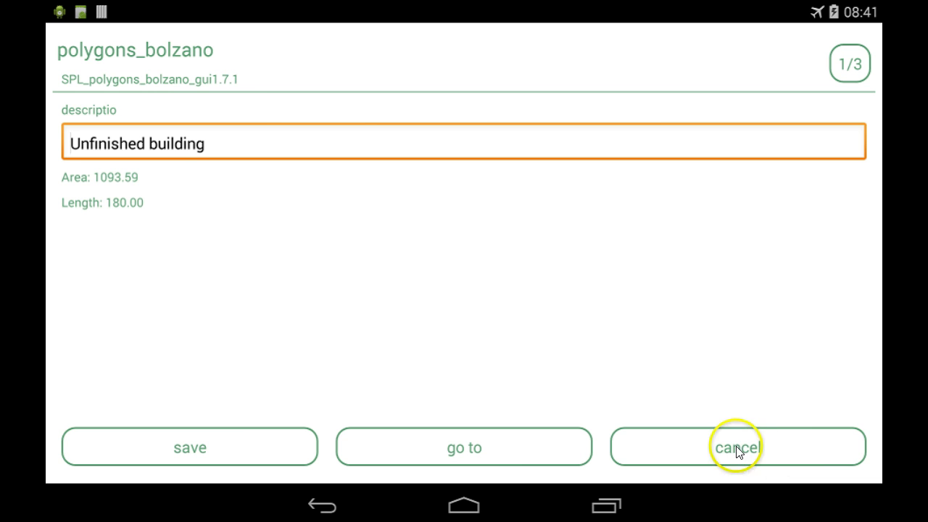
Step: Close the attribute form without saving and clear the selection of the three buildings
{"action": "left_click", "coordinate": [736, 447]}
{"action": "left_click", "coordinate": [698, 301]}
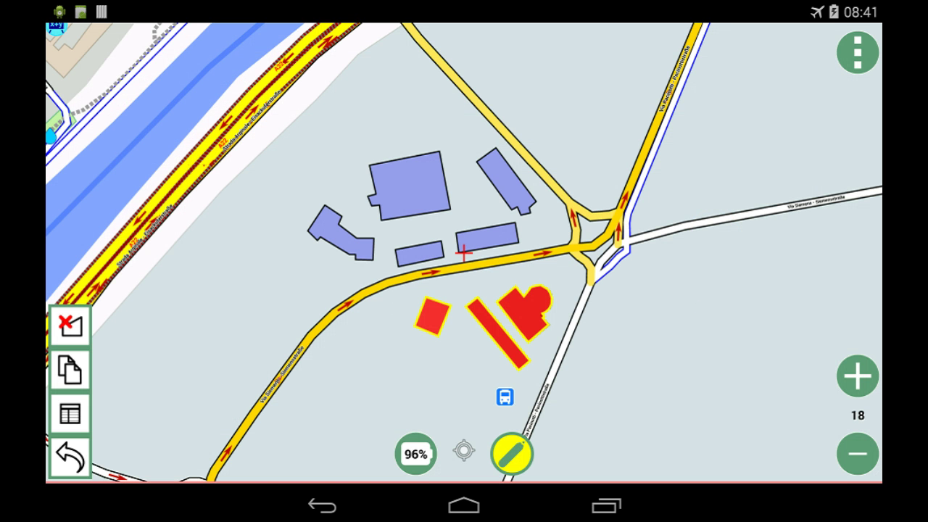
{"action": "left_click", "coordinate": [70, 457]}
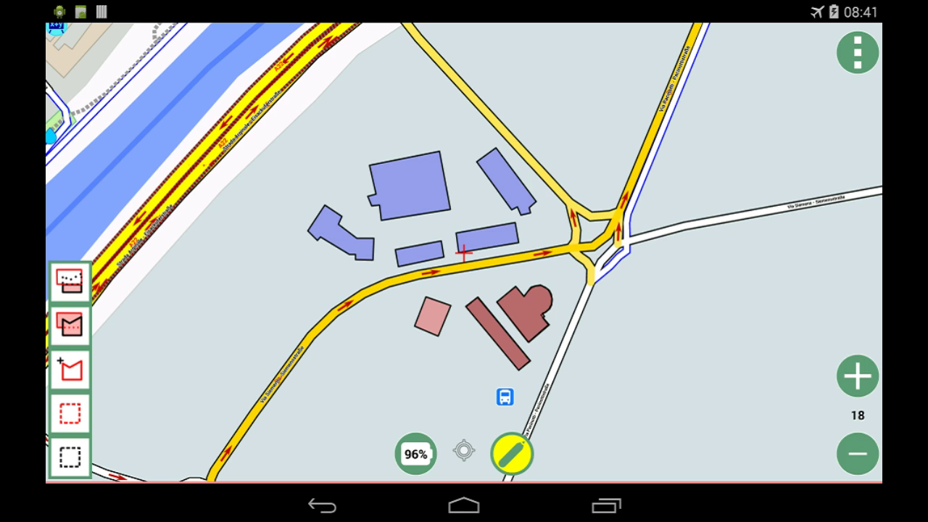
Step: Turn on label visibility for the multipolygons_bolzano and polygons_bolzano layers from the Spatialite data list
{"action": "left_click", "coordinate": [858, 52]}
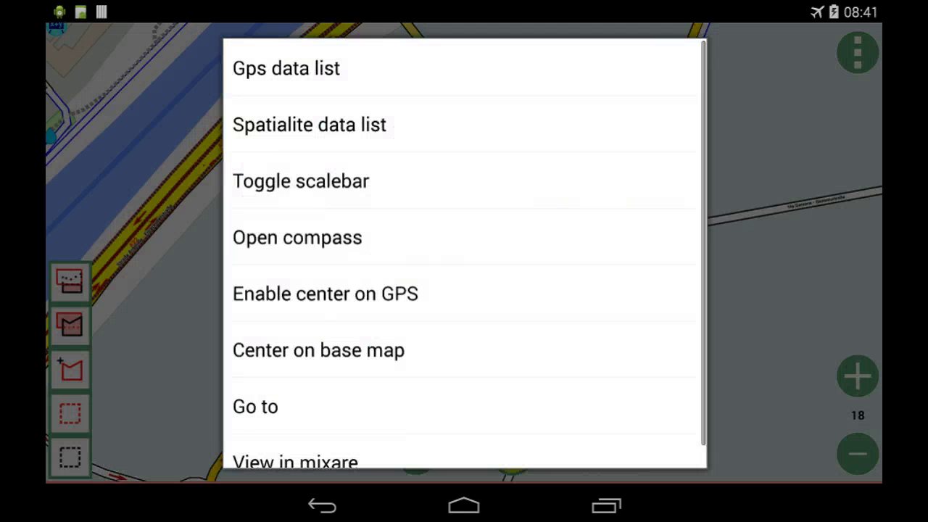
{"action": "left_click", "coordinate": [309, 124]}
{"action": "left_click", "coordinate": [145, 219]}
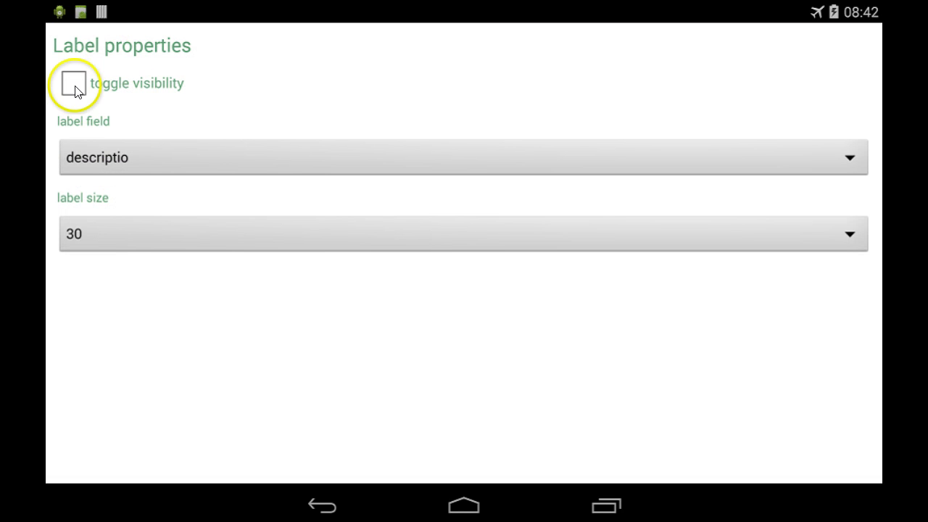
{"action": "left_click", "coordinate": [74, 84]}
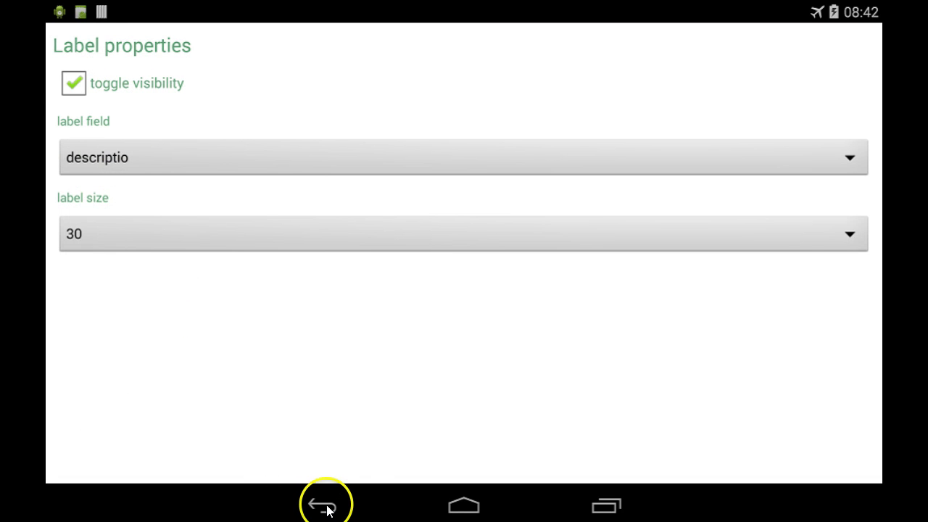
{"action": "left_click", "coordinate": [326, 507]}
{"action": "left_click", "coordinate": [162, 346]}
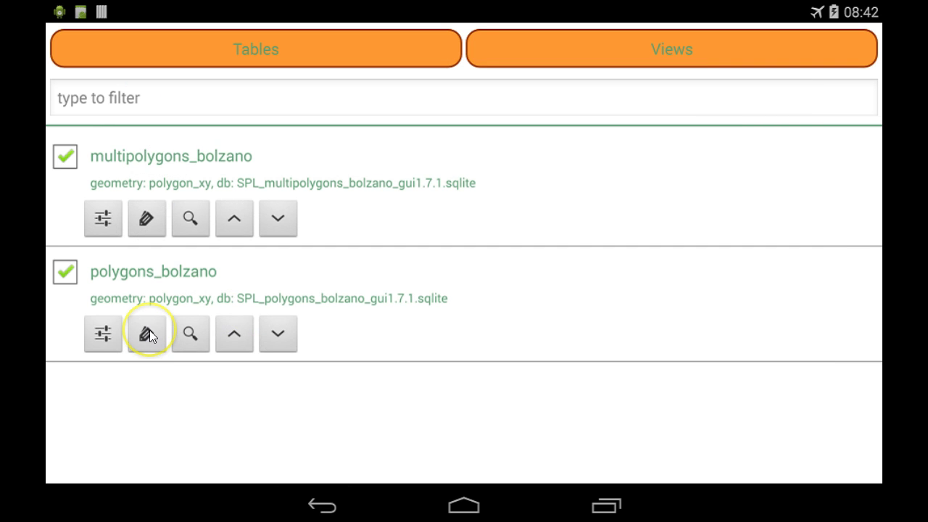
{"action": "left_click", "coordinate": [74, 83]}
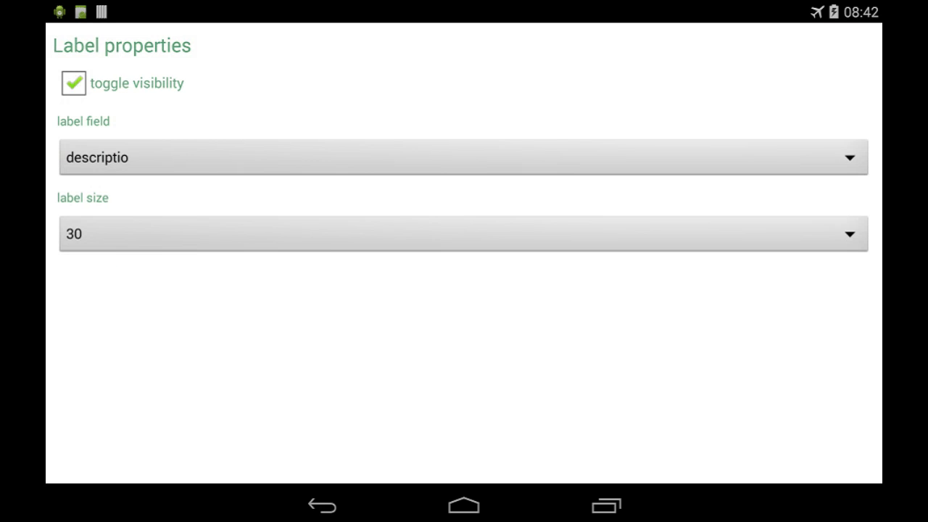
Step: Return to the map, select the three red buildings below the main road, and open their attributes
{"action": "left_click", "coordinate": [322, 505]}
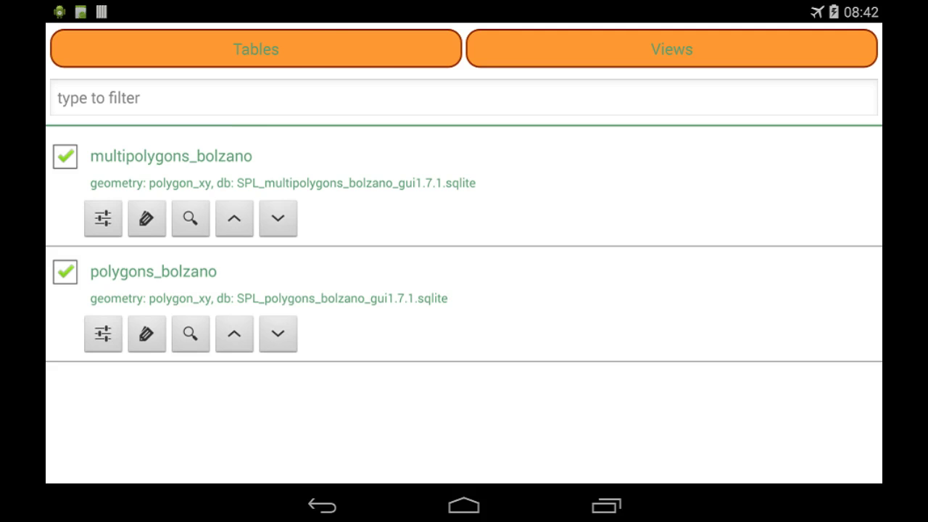
{"action": "left_click", "coordinate": [322, 505]}
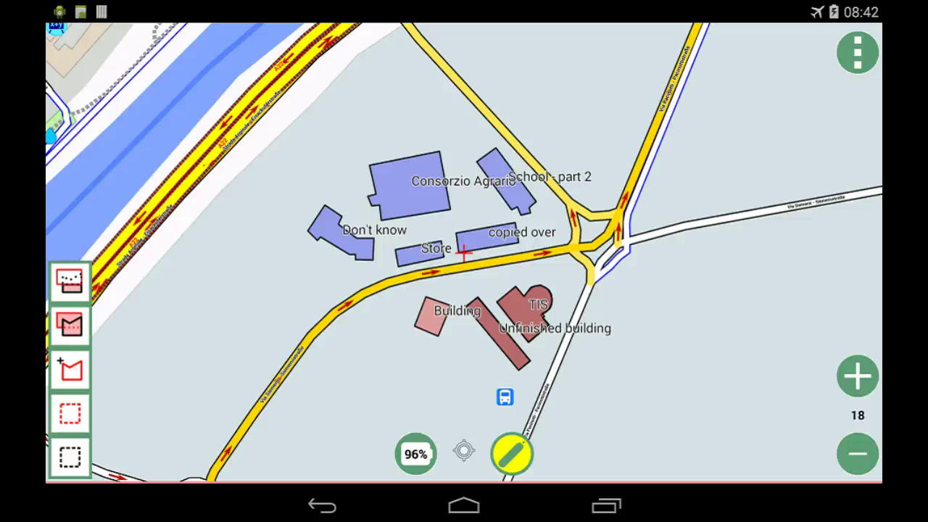
{"action": "left_click", "coordinate": [70, 414]}
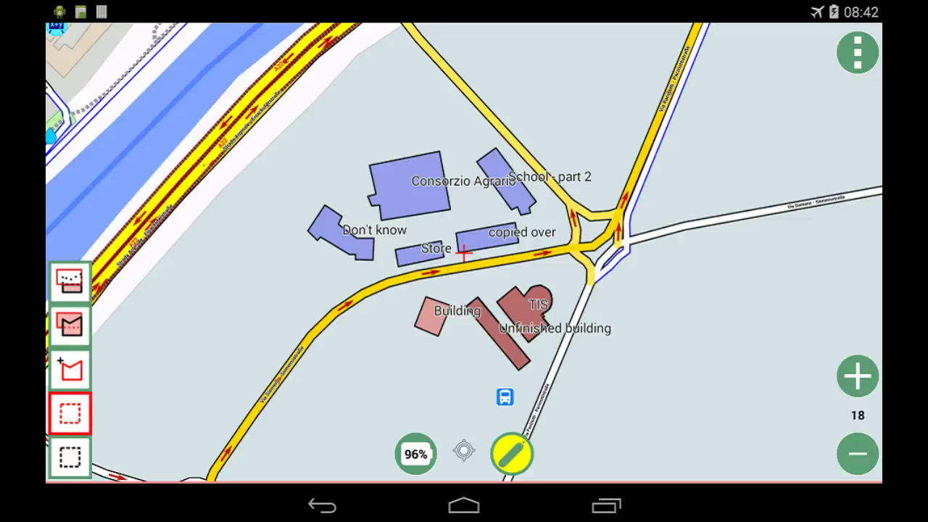
{"action": "left_click_drag", "start_coordinate": [409, 280], "coordinate": [569, 373]}
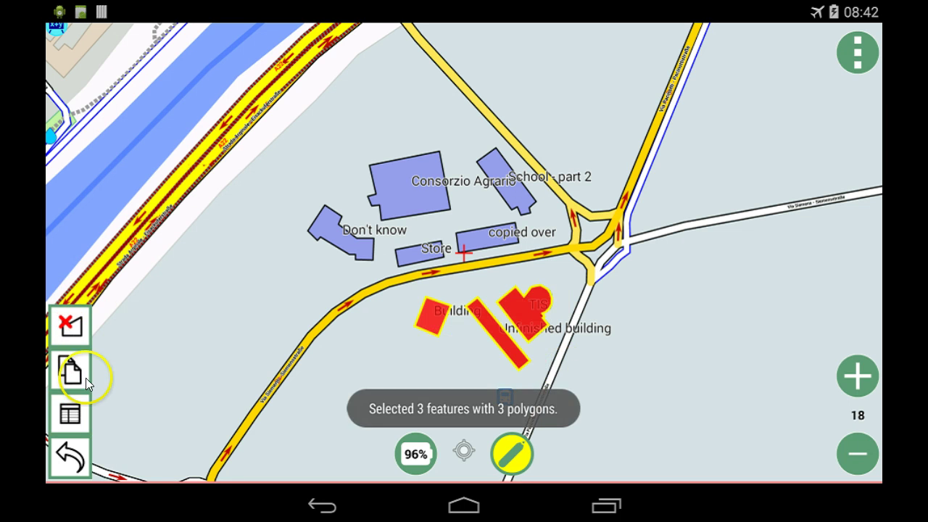
{"action": "left_click", "coordinate": [70, 414]}
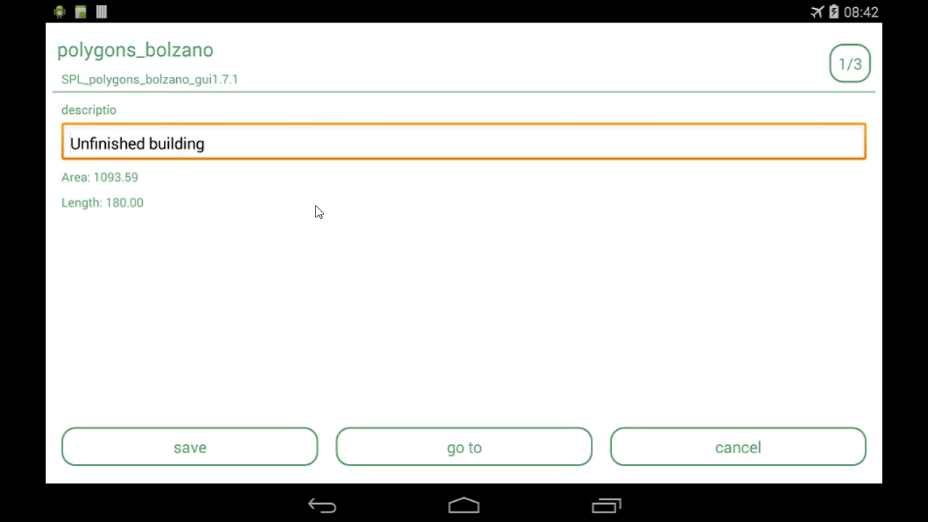
Step: Change the first building's description to "Finished building", save the attributes, and clear the building selection
{"action": "left_click", "coordinate": [237, 153]}
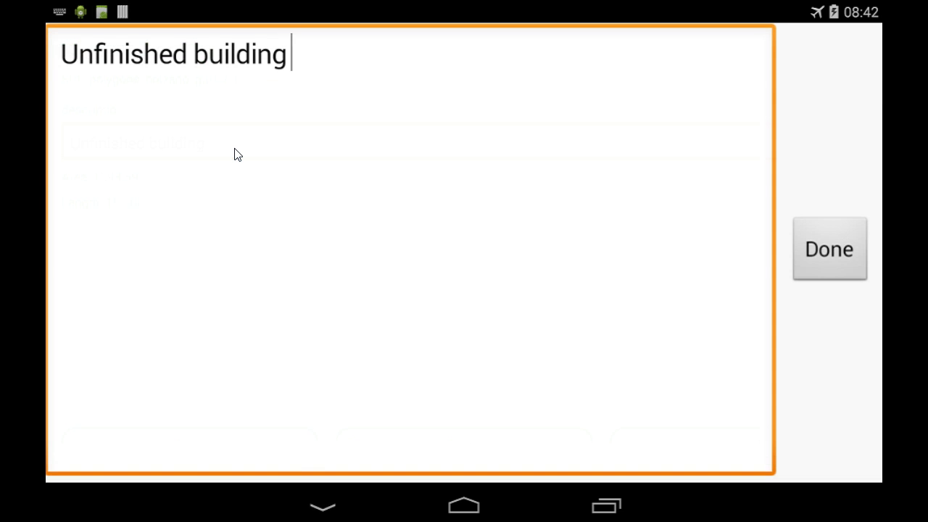
{"action": "key", "text": "Left"}
{"action": "key", "text": "Left"}
{"action": "key", "text": "Left"}
{"action": "key", "text": "Left"}
{"action": "key", "text": "Left"}
{"action": "key", "text": "Left"}
{"action": "key", "text": "Left"}
{"action": "key", "text": "Left"}
{"action": "key", "text": "Left"}
{"action": "key", "text": "Left"}
{"action": "key", "text": "Left"}
{"action": "key", "text": "Left"}
{"action": "key", "text": "Left"}
{"action": "key", "text": "Left"}
{"action": "key", "text": "Left"}
{"action": "key", "text": "Left"}
{"action": "key", "text": "Left"}
{"action": "key", "text": "Left"}
{"action": "key", "text": "Left"}
{"action": "key", "text": "Right"}
{"action": "key", "text": "BackSpace"}
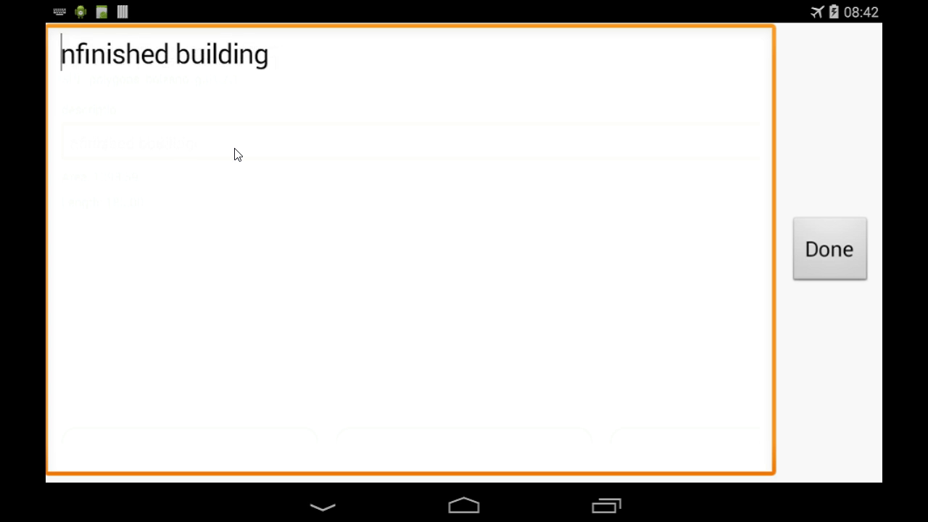
{"action": "type", "text": "F"}
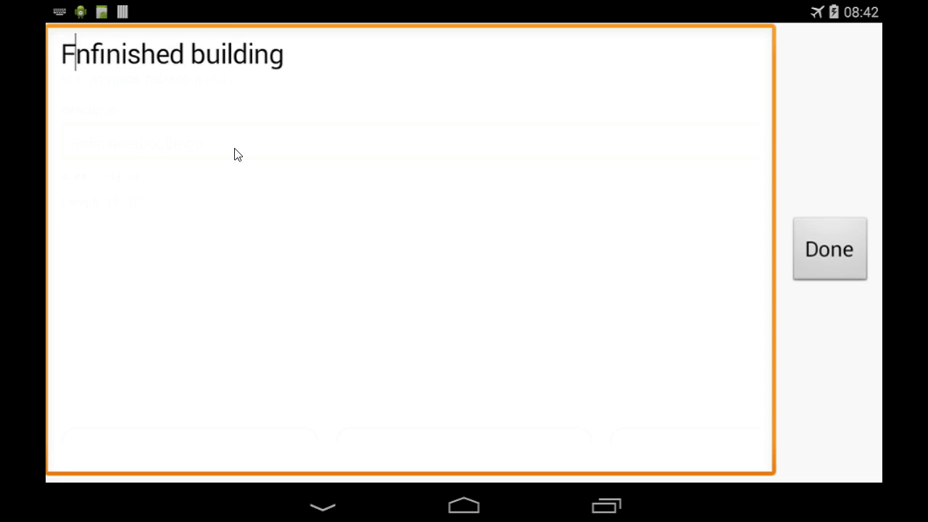
{"action": "key", "text": "BackSpace"}
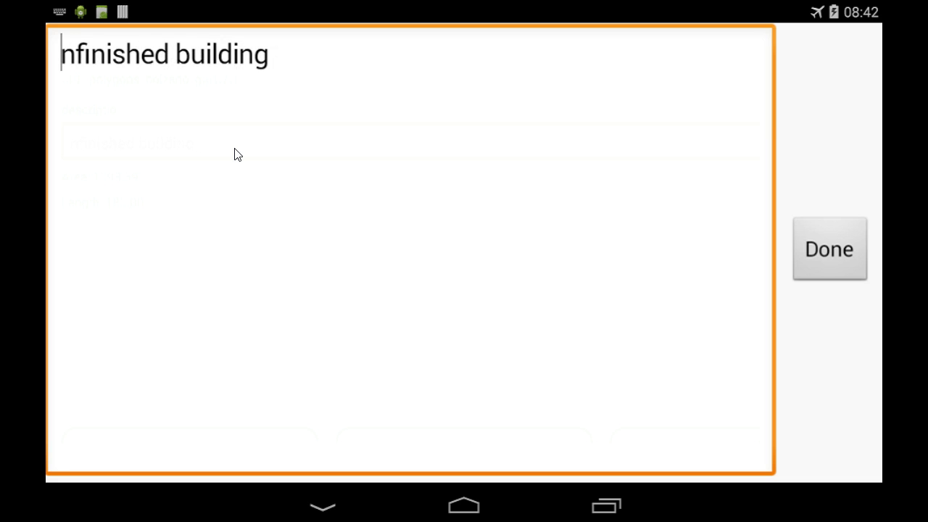
{"action": "key", "text": "Right"}
{"action": "key", "text": "Right"}
{"action": "key", "text": "Left"}
{"action": "key", "text": "BackSpace"}
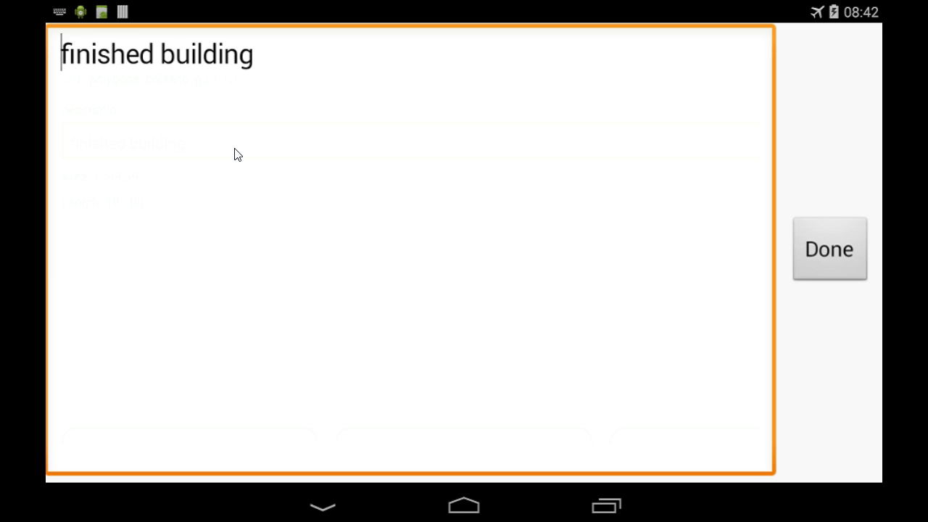
{"action": "type", "text": "F"}
{"action": "key", "text": "Right"}
{"action": "key", "text": "Right"}
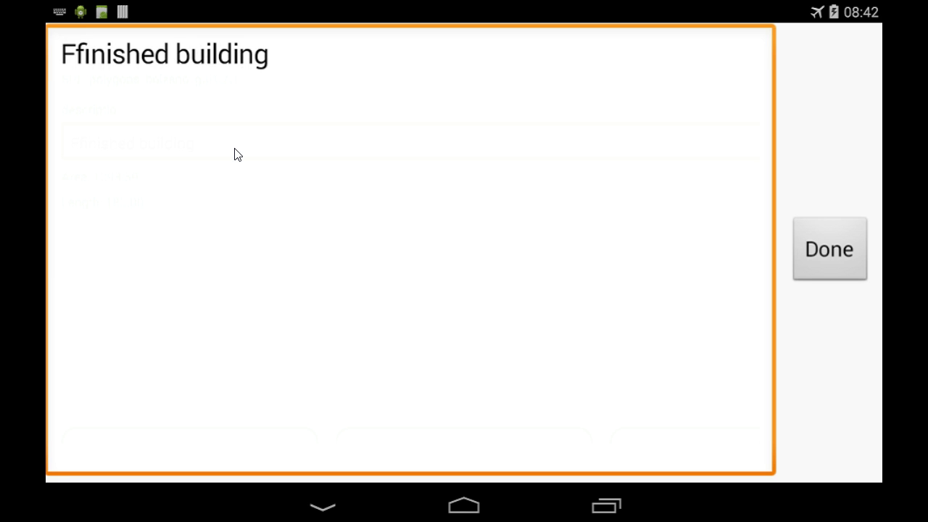
{"action": "key", "text": "BackSpace"}
{"action": "key", "text": "BackSpace"}
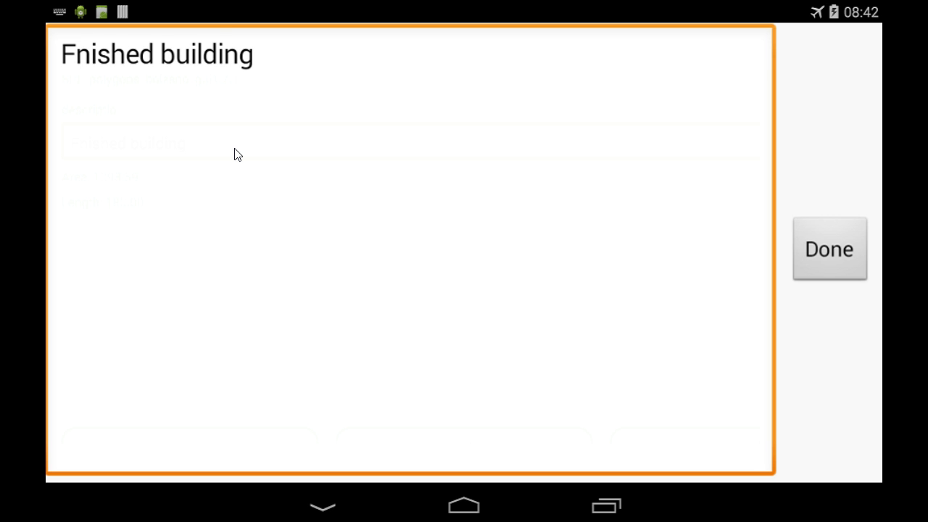
{"action": "type", "text": "i"}
{"action": "left_click", "coordinate": [824, 249]}
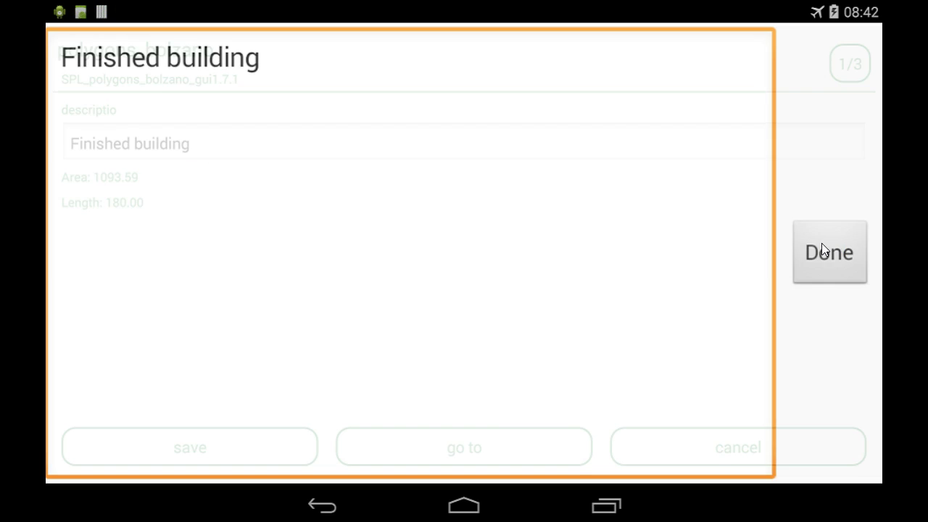
{"action": "left_click", "coordinate": [245, 448]}
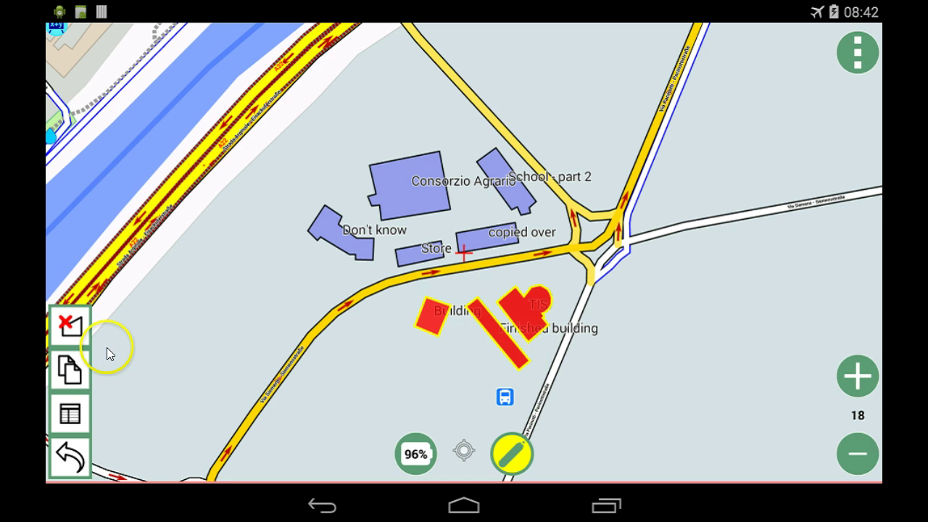
{"action": "key", "text": "Escape"}
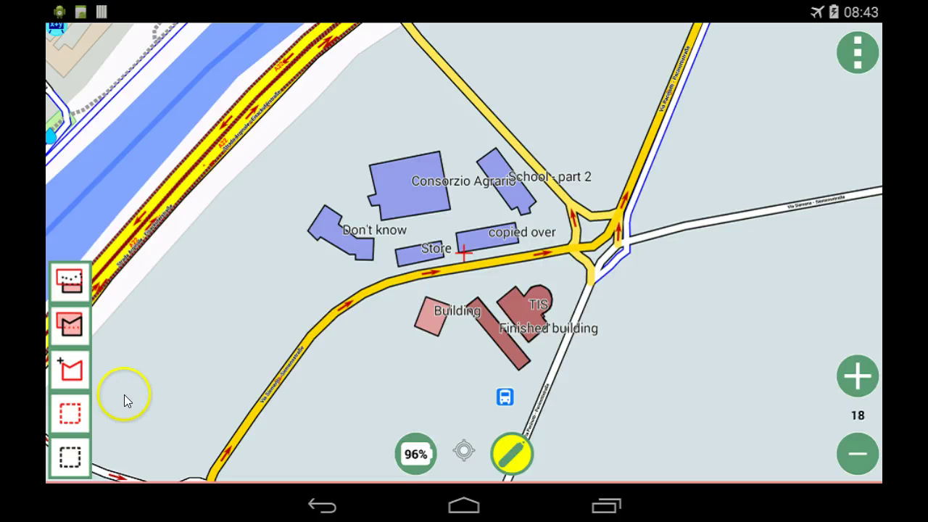
Step: Select only the small building labelled "Building" and copy it into the multipolygons_bolzano layer
{"action": "left_click", "coordinate": [69, 413]}
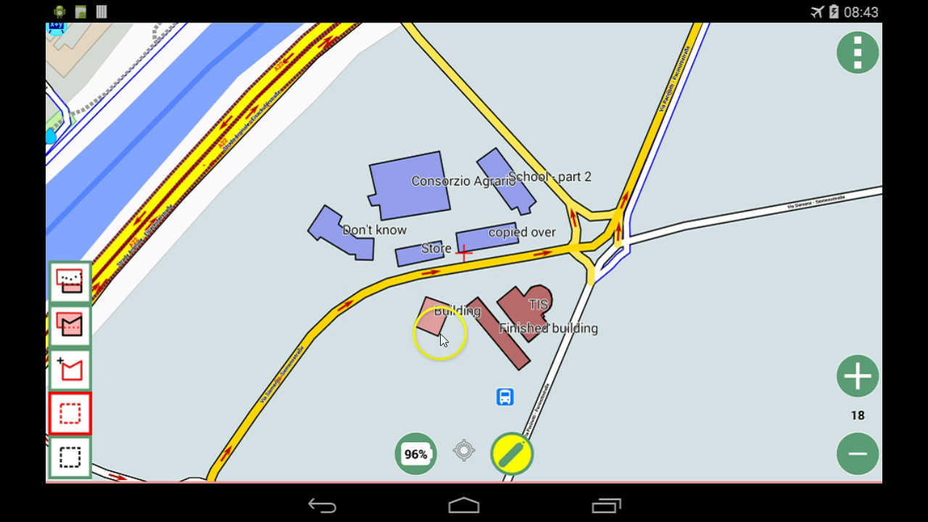
{"action": "left_click_drag", "start_coordinate": [440, 333], "coordinate": [449, 341]}
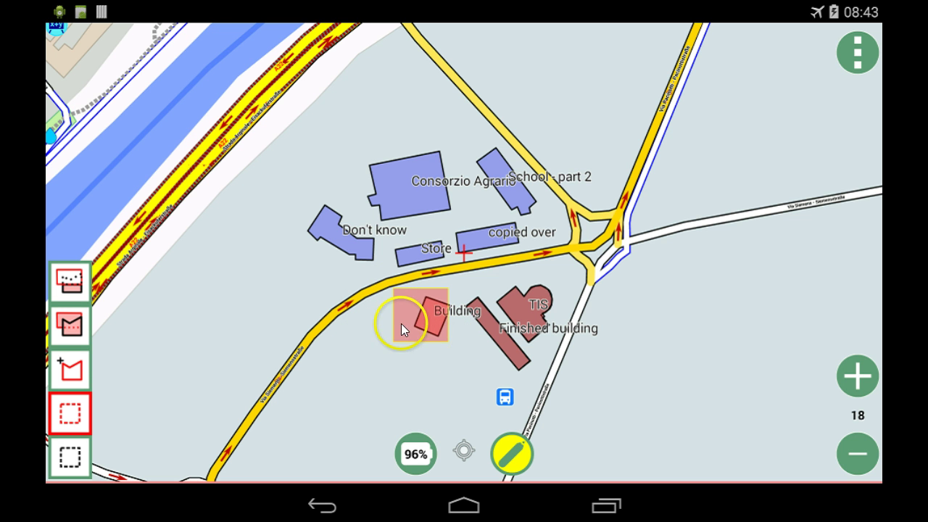
{"action": "left_click_drag", "start_coordinate": [401, 323], "coordinate": [401, 323]}
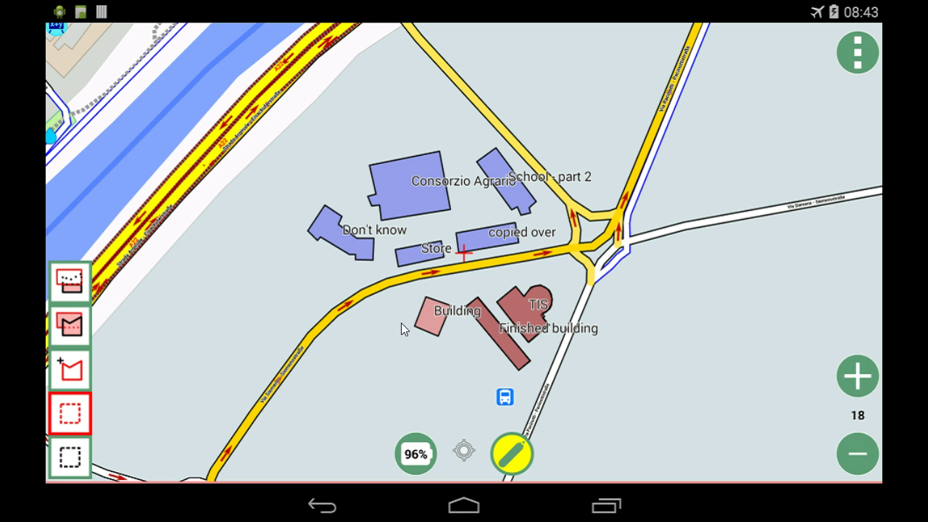
{"action": "left_click", "coordinate": [138, 428]}
{"action": "left_click", "coordinate": [257, 314]}
{"action": "left_click_drag", "start_coordinate": [401, 300], "coordinate": [446, 333]}
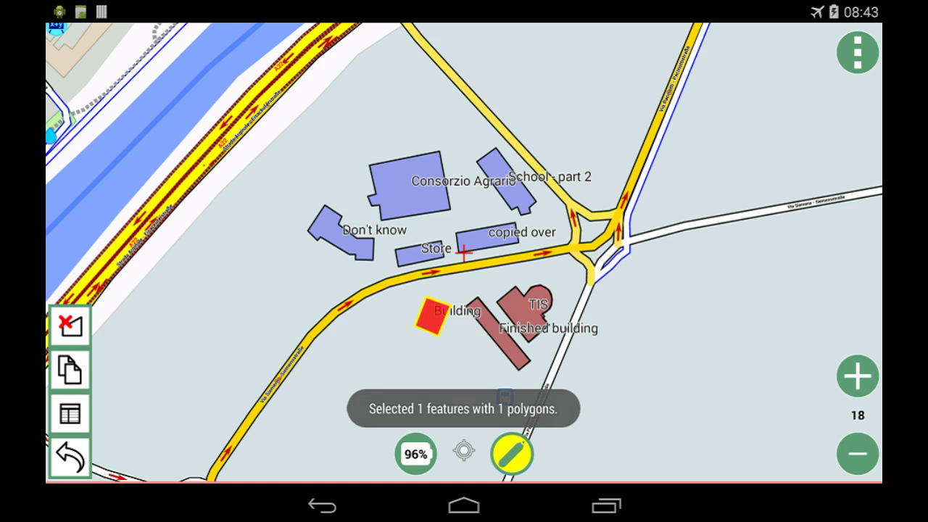
{"action": "left_click", "coordinate": [70, 370]}
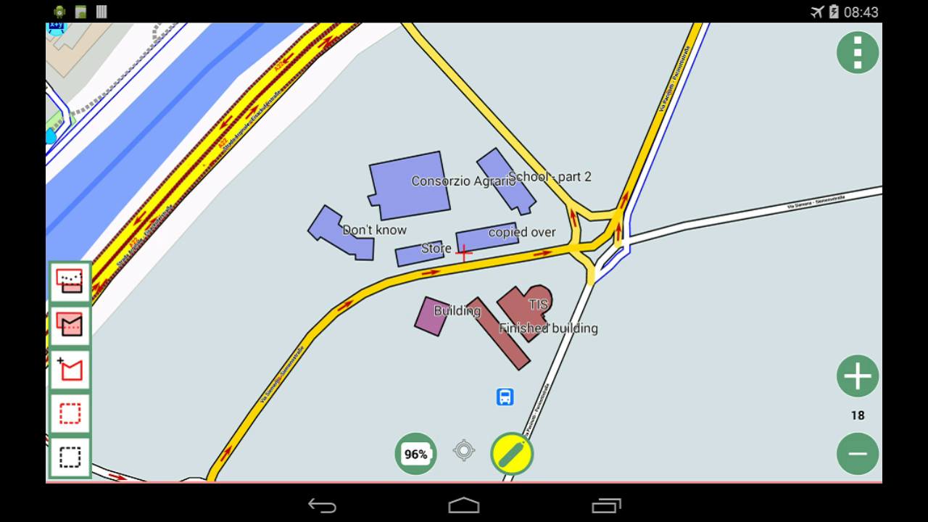
Step: Select the original polygon labelled "Building" in the polygons_bolzano layer, delete it, and save the deletion
{"action": "left_click", "coordinate": [858, 375]}
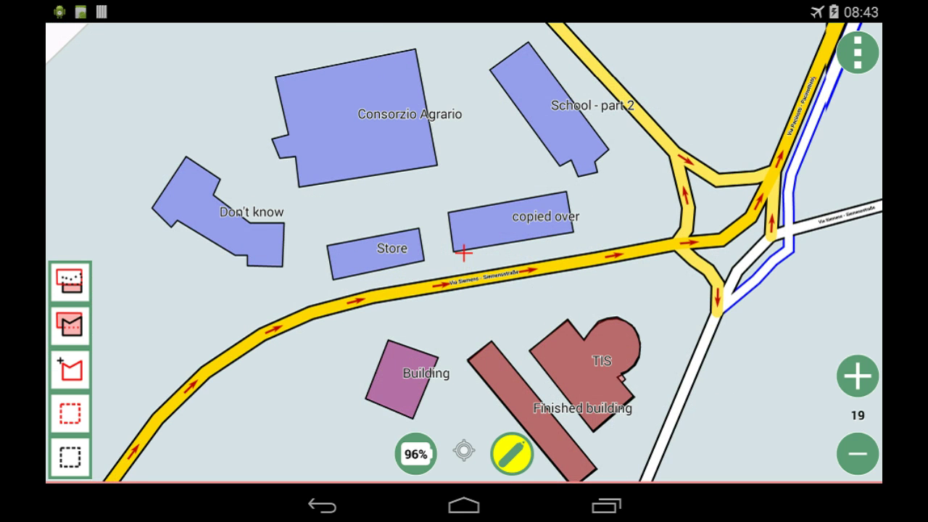
{"action": "left_click", "coordinate": [70, 414]}
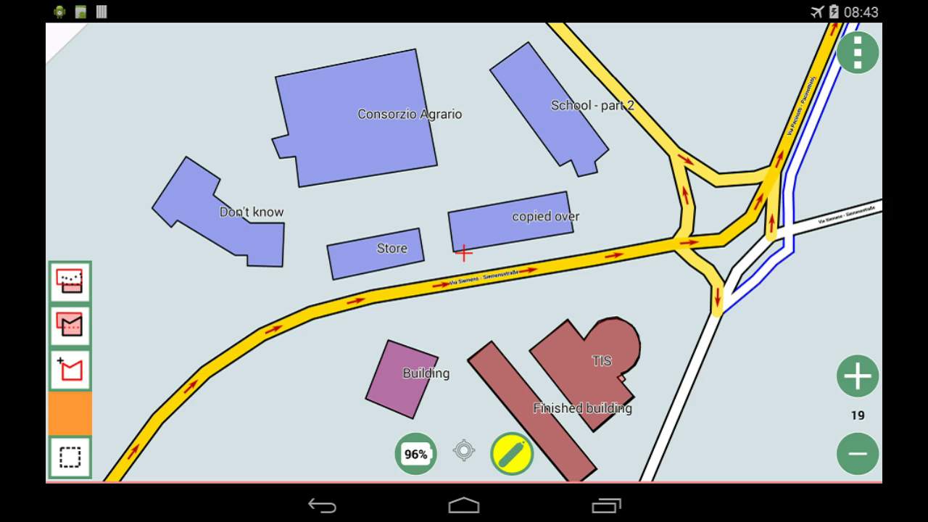
{"action": "left_click_drag", "start_coordinate": [315, 321], "coordinate": [424, 412]}
{"action": "left_click_drag", "start_coordinate": [75, 313], "coordinate": [204, 369]}
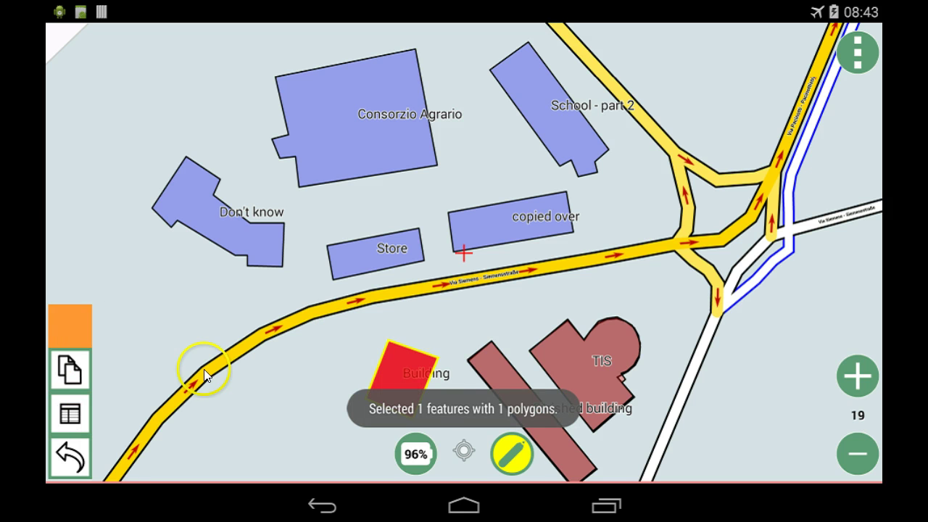
{"action": "left_click", "coordinate": [406, 399]}
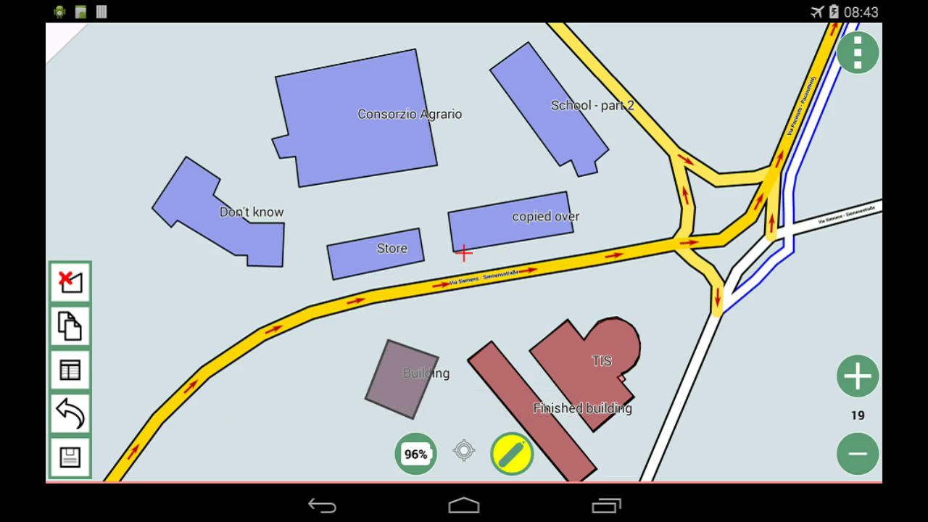
{"action": "key", "text": "Escape"}
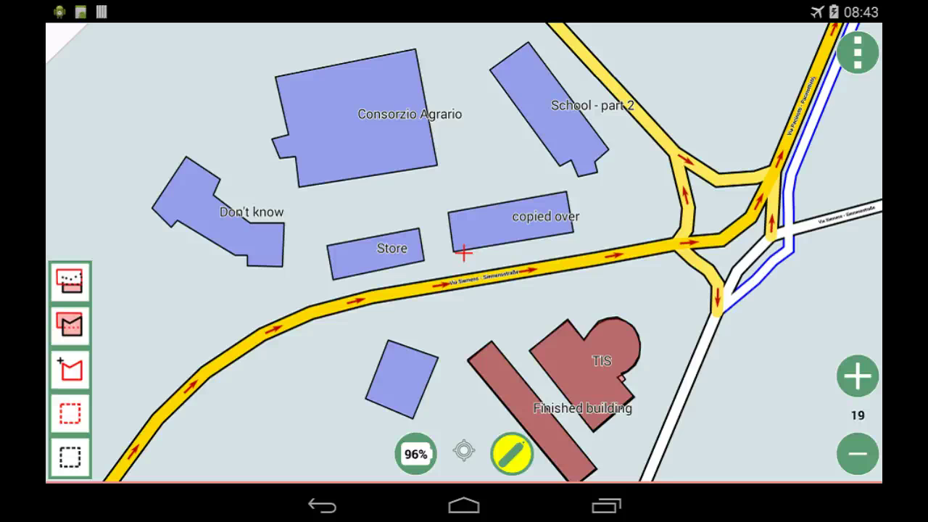
Step: Make multipolygons_bolzano the editable layer
{"action": "left_click", "coordinate": [858, 454]}
{"action": "left_click", "coordinate": [858, 375]}
{"action": "left_click", "coordinate": [512, 454]}
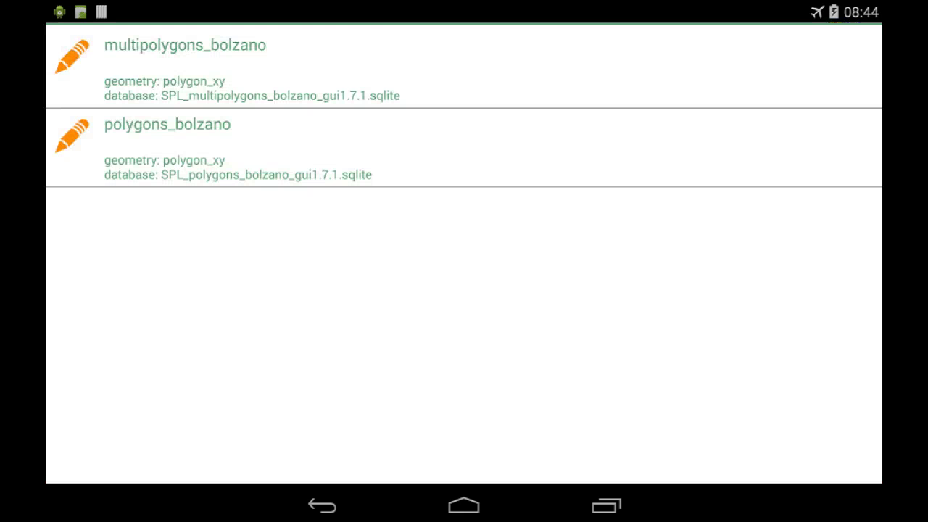
{"action": "left_click", "coordinate": [72, 56]}
Step: Set the copied unlabelled building's description to "no name", save the attributes, and clear the selection
{"action": "left_click", "coordinate": [69, 414]}
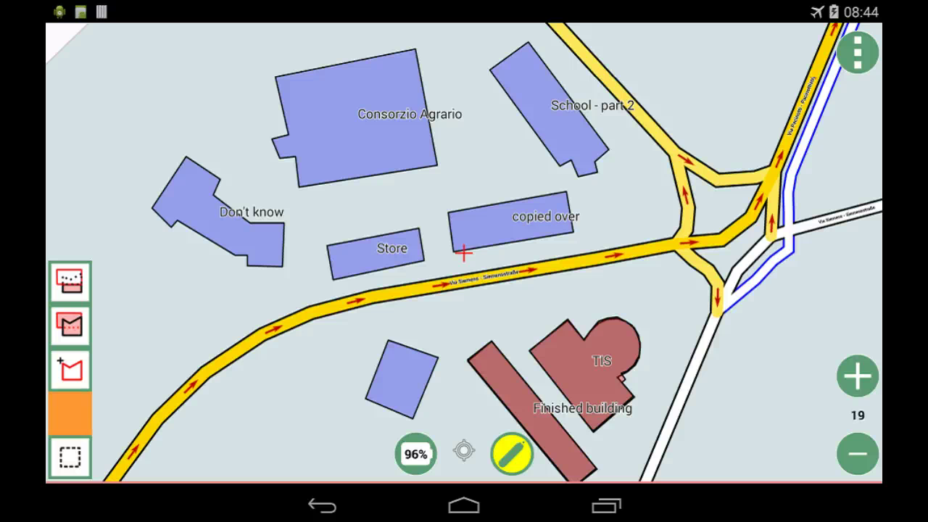
{"action": "left_click_drag", "start_coordinate": [338, 325], "coordinate": [432, 396]}
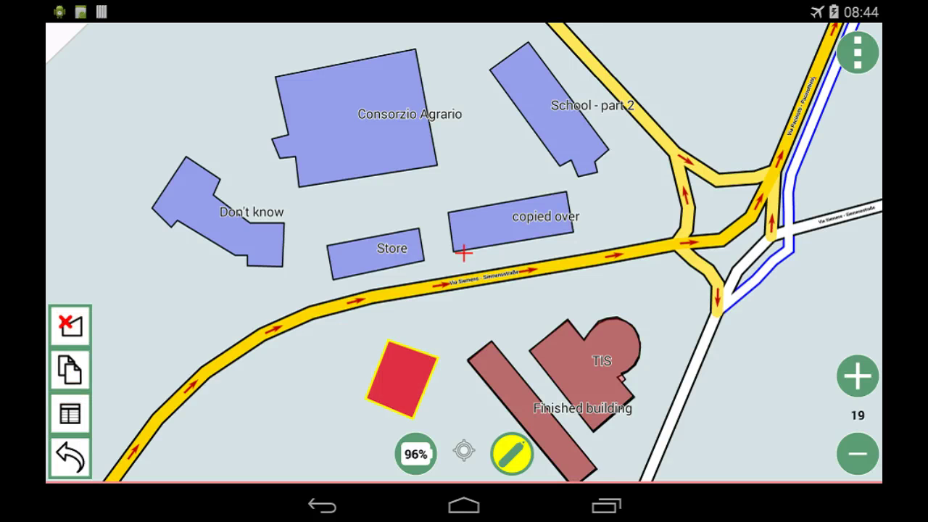
{"action": "left_click", "coordinate": [71, 370]}
{"action": "left_click", "coordinate": [70, 414]}
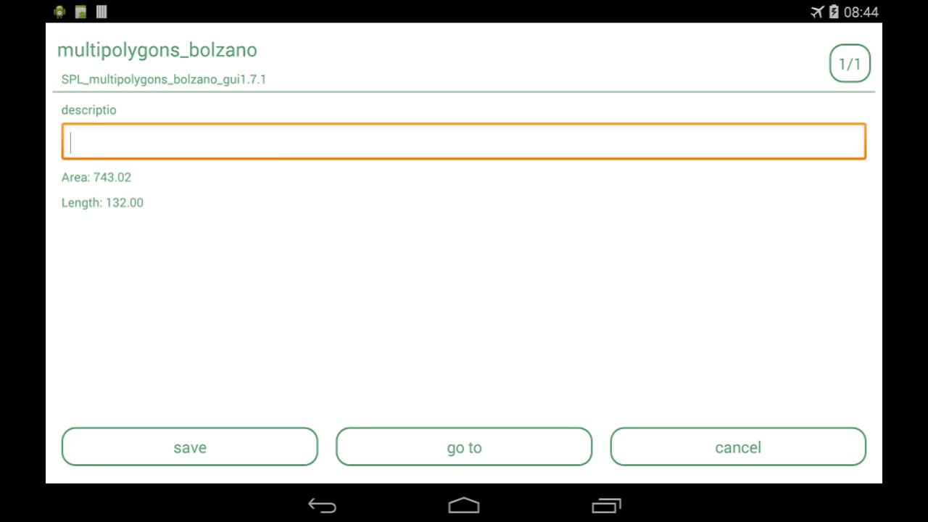
{"action": "type", "text": "no name"}
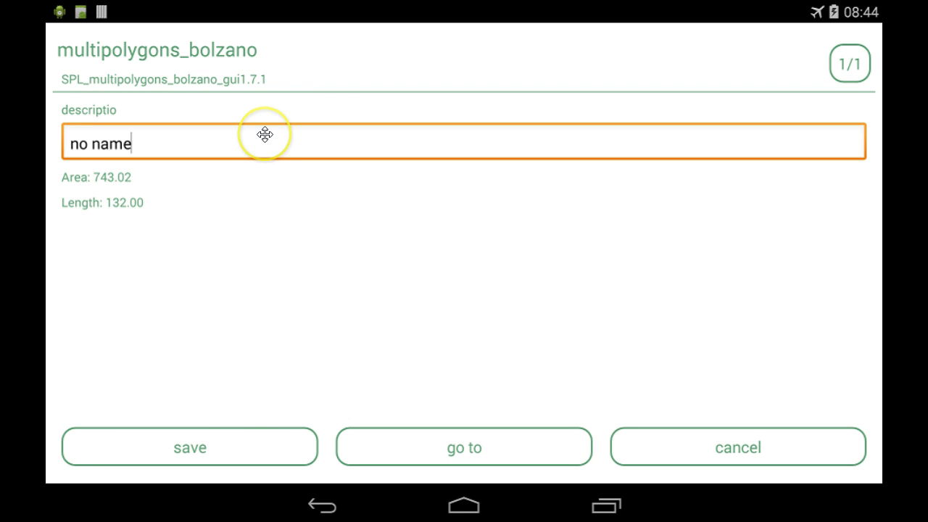
{"action": "left_click", "coordinate": [247, 440]}
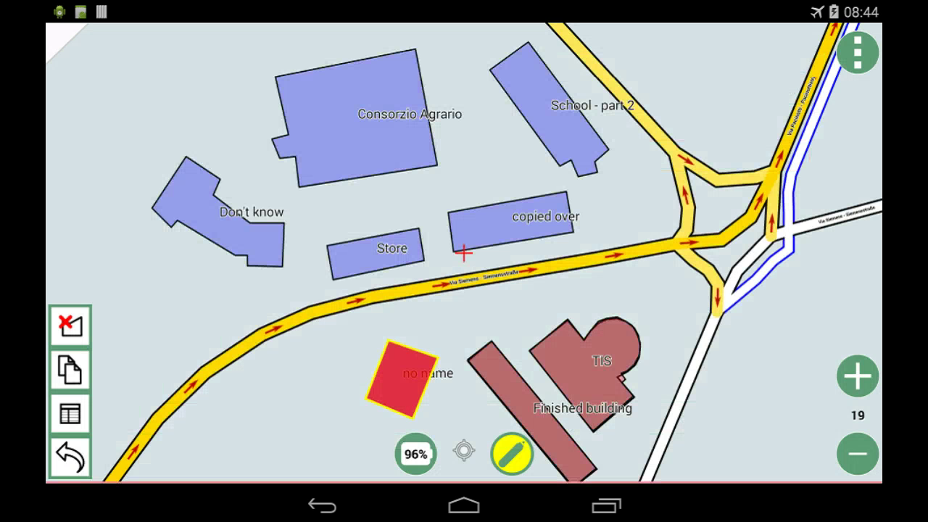
{"action": "left_click", "coordinate": [69, 457]}
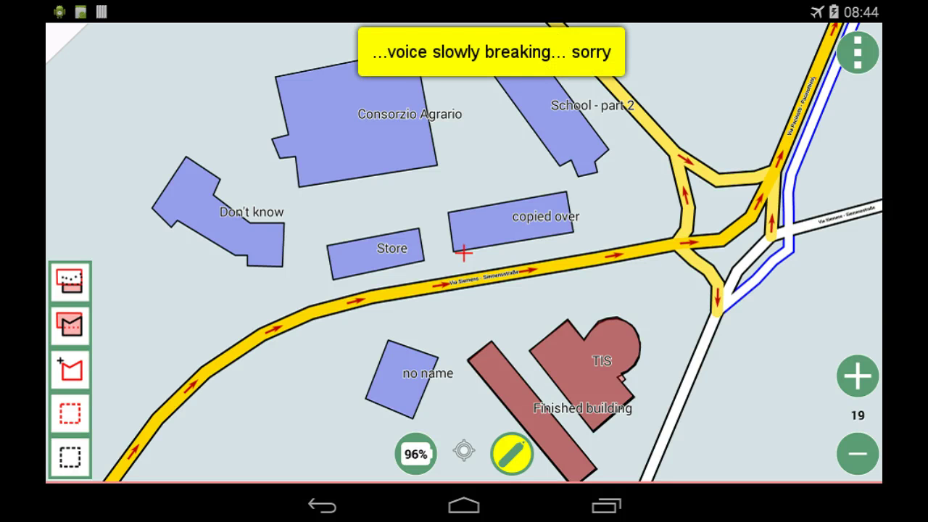
{"action": "left_click", "coordinate": [461, 241]}
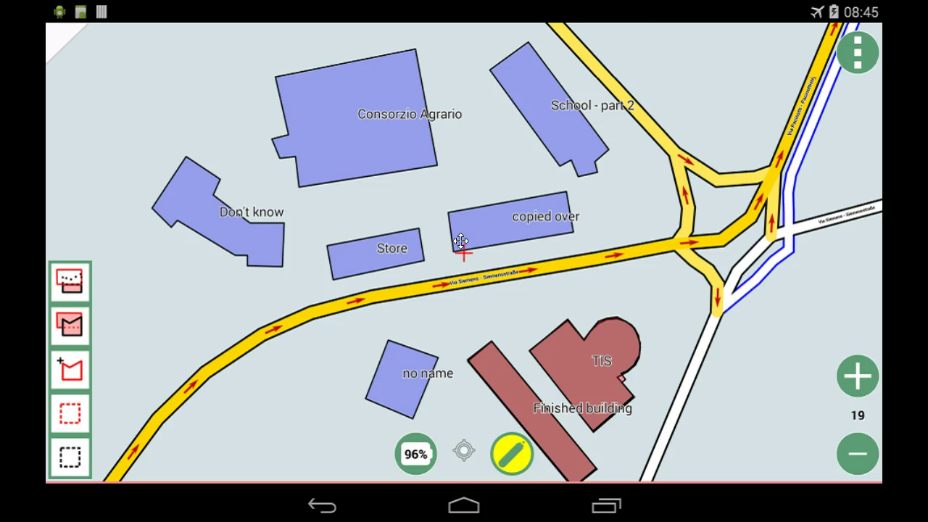
{"action": "left_click", "coordinate": [508, 388]}
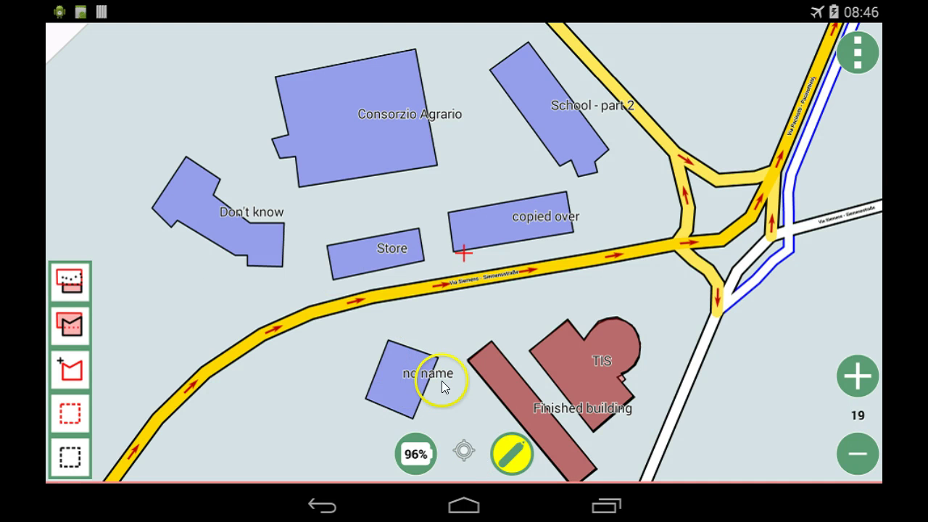
{"action": "left_click", "coordinate": [188, 425]}
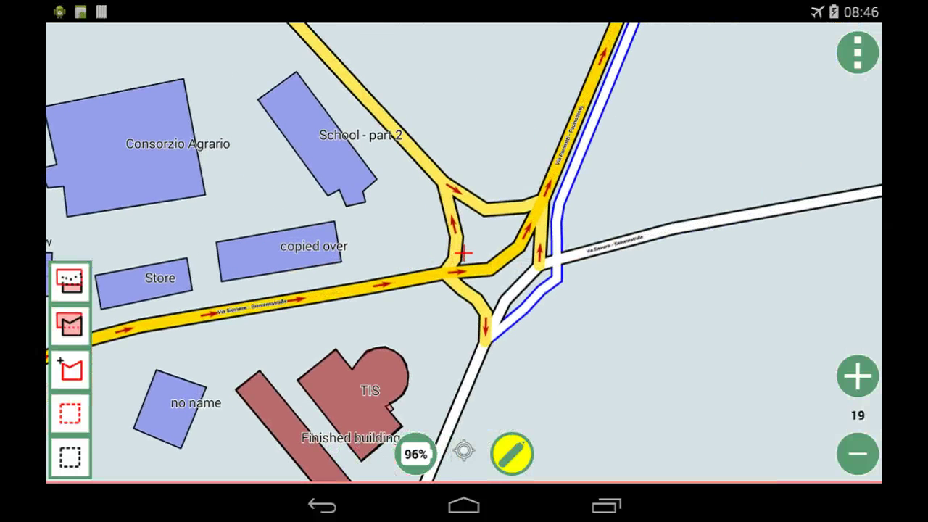
Step: Start a new polygon at the road junction east of the "School - part 2" building, adding two vertices along its western edge at the map centre
{"action": "scroll", "coordinate": [464, 254], "scroll_direction": "up", "scroll_amount": 1}
{"action": "left_click_drag", "start_coordinate": [623, 351], "coordinate": [604, 343]}
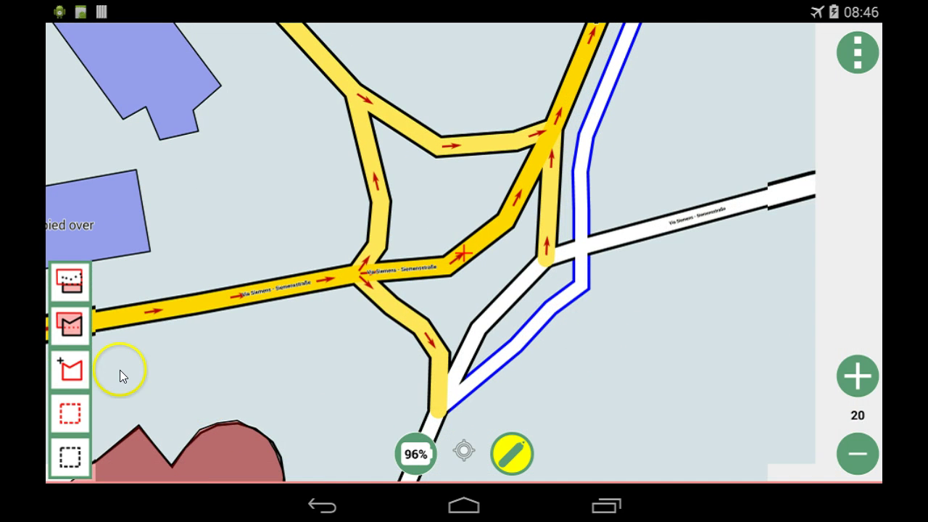
{"action": "left_click", "coordinate": [66, 352]}
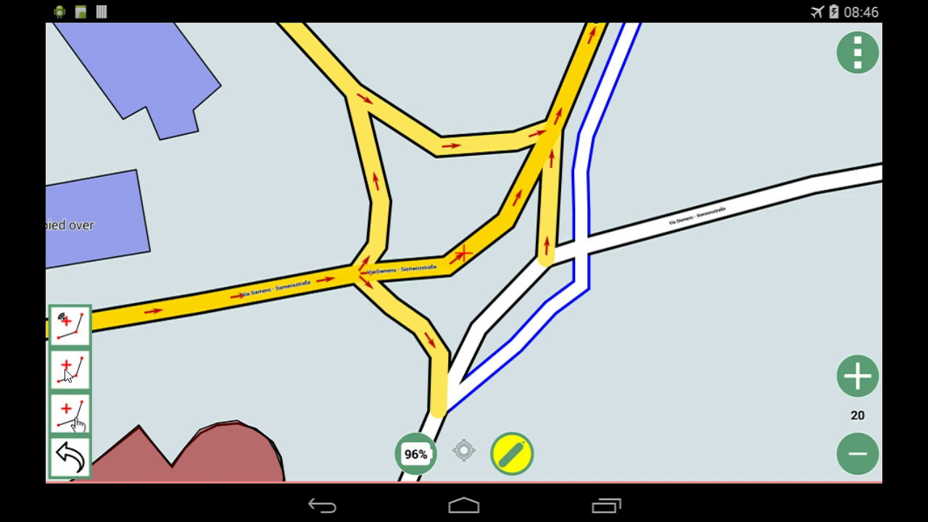
{"action": "left_click", "coordinate": [188, 445]}
{"action": "left_click", "coordinate": [83, 357]}
{"action": "left_click", "coordinate": [87, 319]}
{"action": "left_click", "coordinate": [92, 432]}
{"action": "left_click", "coordinate": [94, 358]}
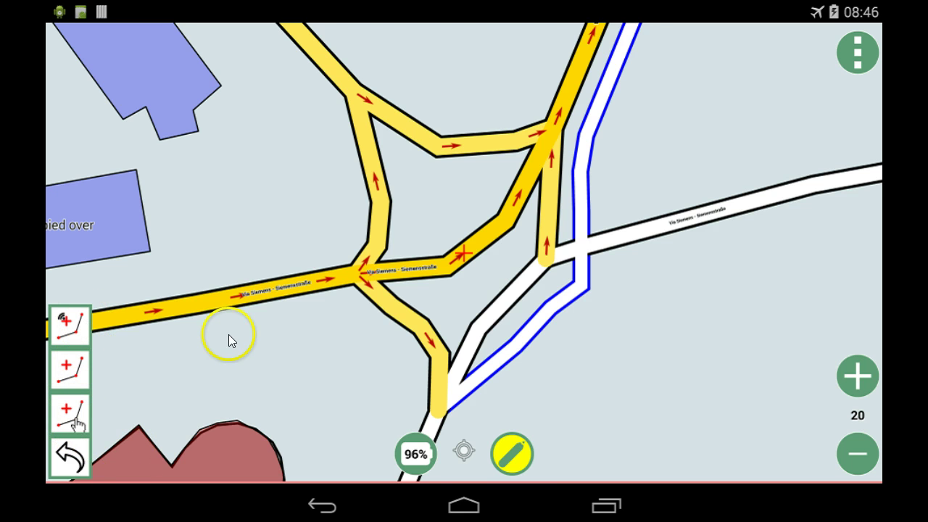
{"action": "left_click_drag", "start_coordinate": [414, 172], "coordinate": [513, 332]}
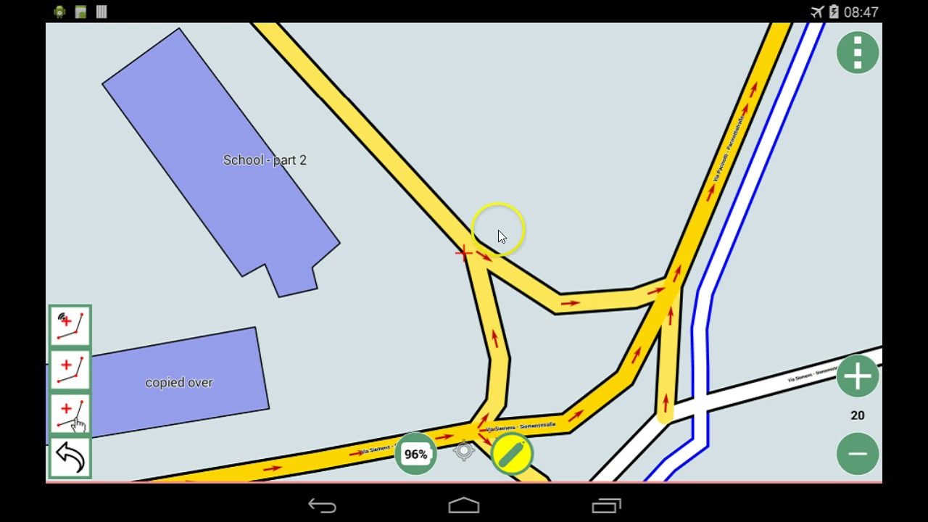
{"action": "left_click", "coordinate": [70, 370]}
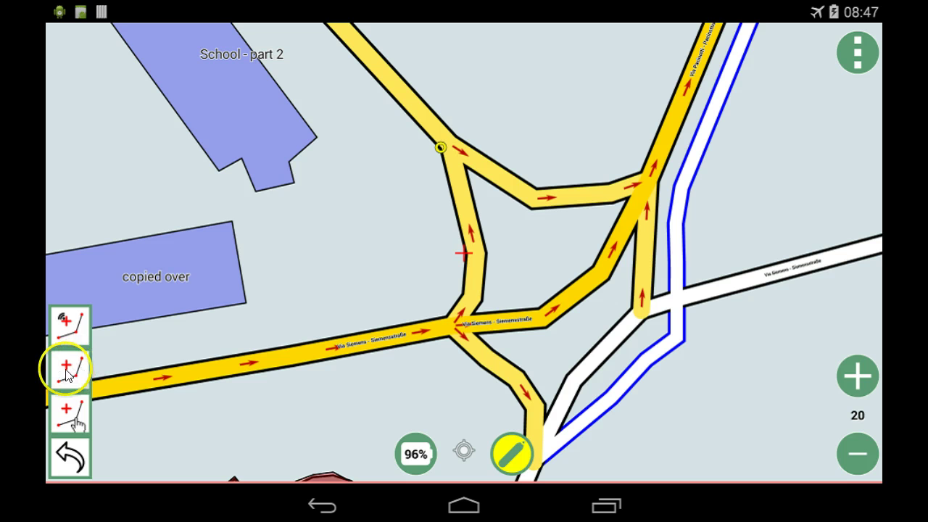
{"action": "left_click", "coordinate": [477, 267]}
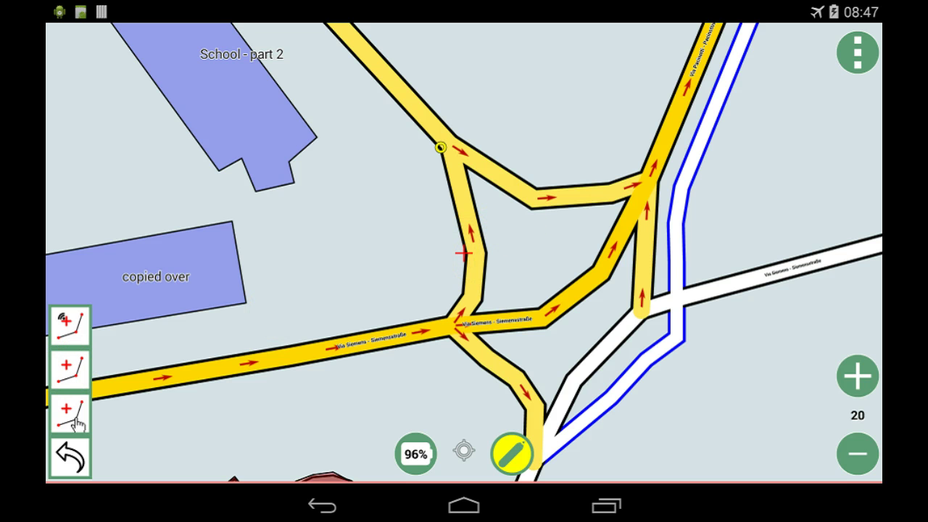
{"action": "left_click", "coordinate": [463, 253]}
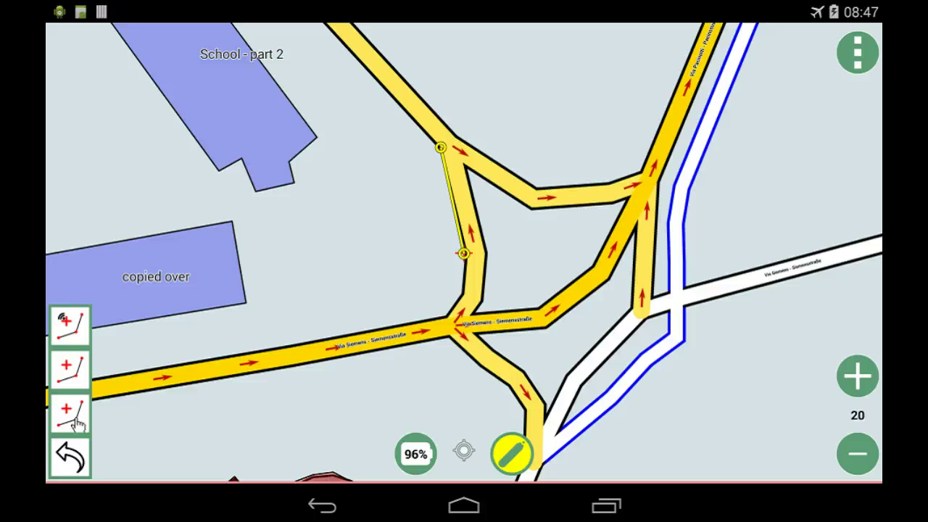
Step: Switch to adding vertices by touch and trace the junction's western and southwestern edges down to the blue-outlined road
{"action": "left_click", "coordinate": [116, 410]}
{"action": "left_click", "coordinate": [76, 403]}
{"action": "left_click", "coordinate": [70, 415]}
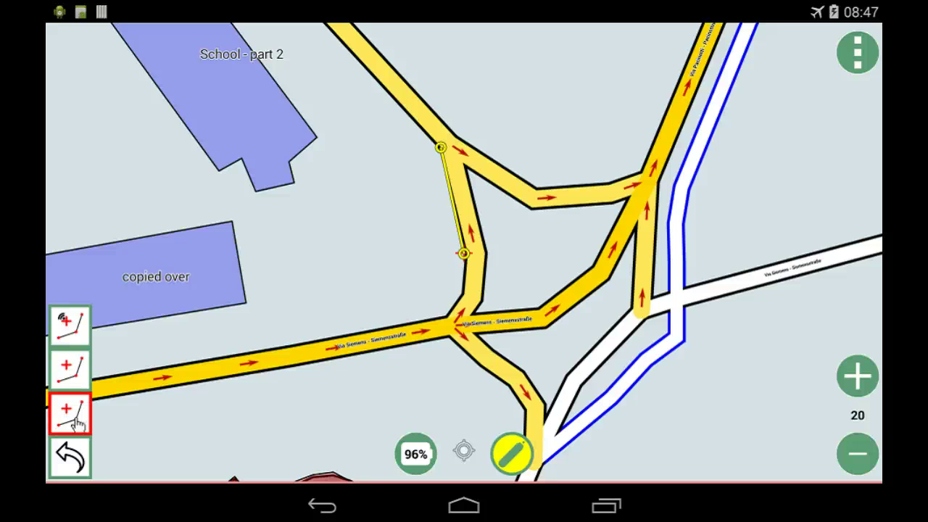
{"action": "left_click", "coordinate": [462, 294]}
{"action": "left_click", "coordinate": [447, 315]}
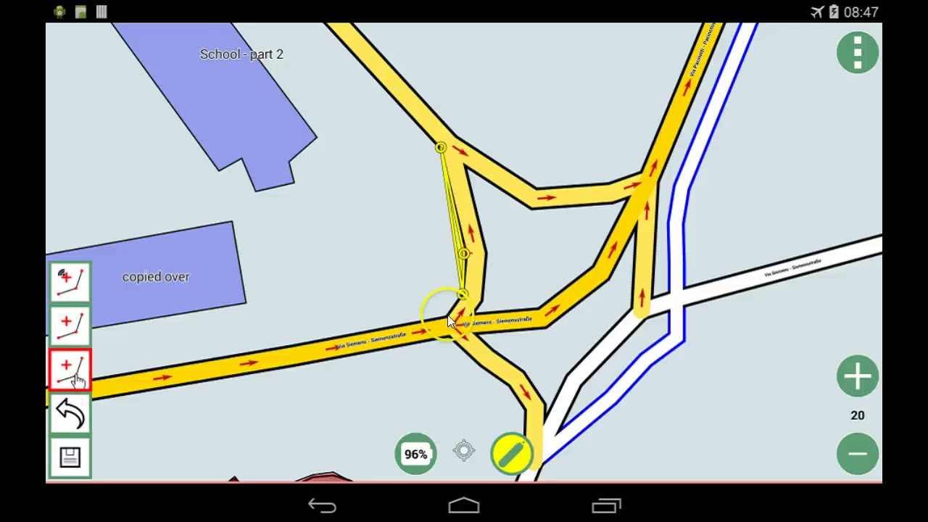
{"action": "left_click", "coordinate": [445, 337]}
{"action": "left_click", "coordinate": [457, 348]}
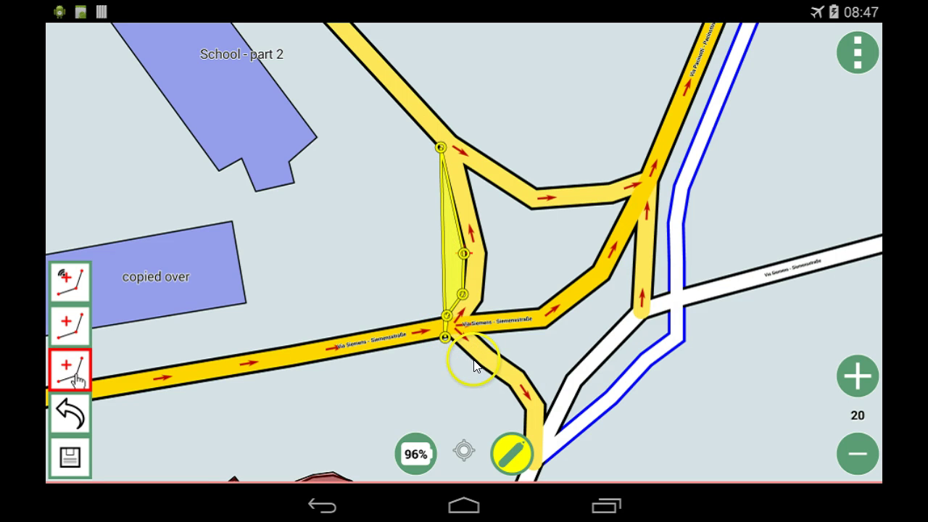
{"action": "left_click", "coordinate": [479, 366]}
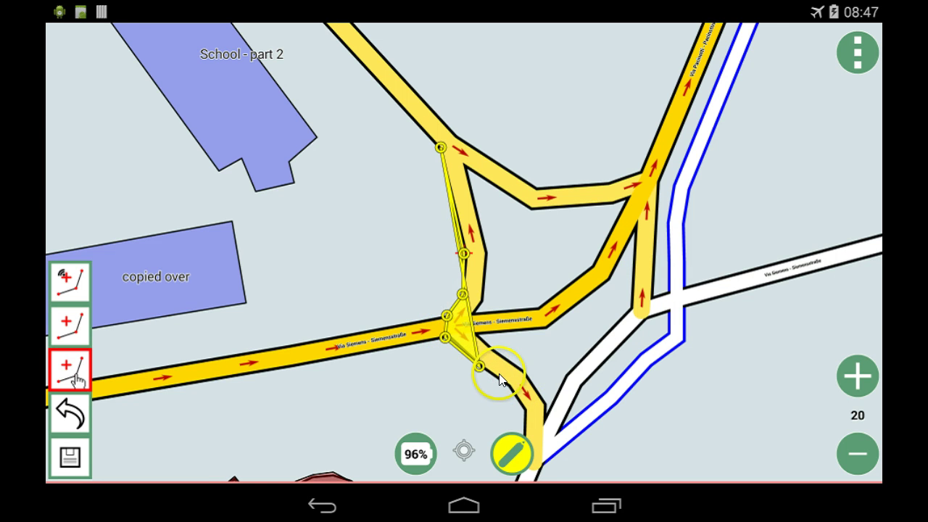
{"action": "left_click", "coordinate": [507, 385]}
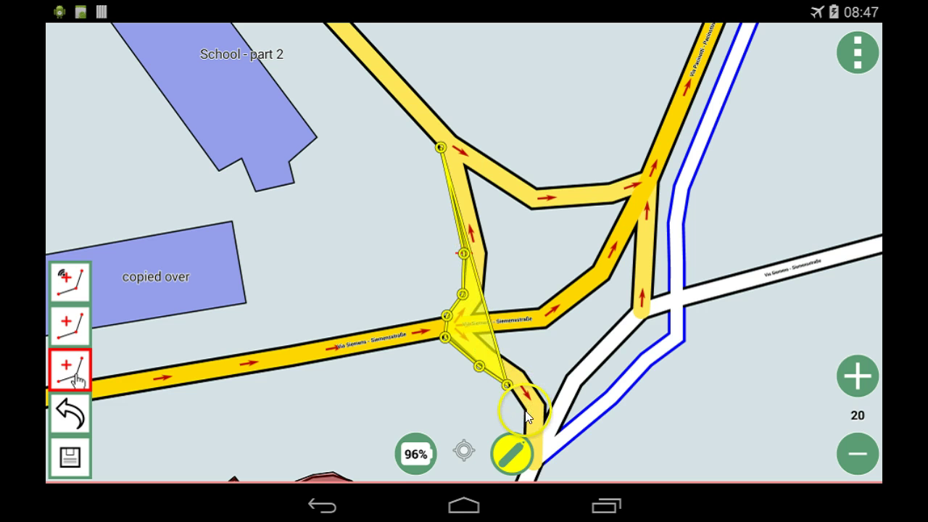
{"action": "left_click", "coordinate": [524, 411]}
{"action": "left_click", "coordinate": [562, 448]}
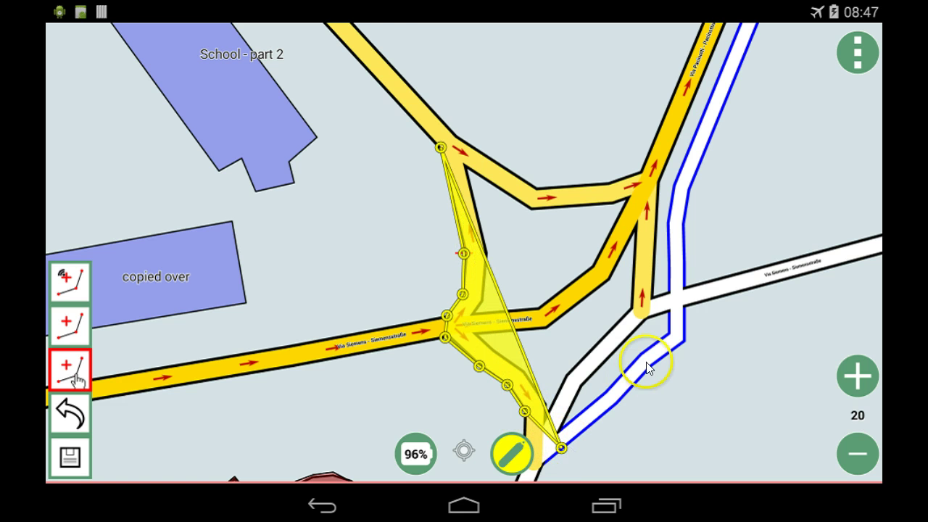
Step: Continue the polygon along the blue-outlined road and up the junction's eastern edge to the northeastern road
{"action": "left_click", "coordinate": [614, 402]}
{"action": "left_click", "coordinate": [647, 368]}
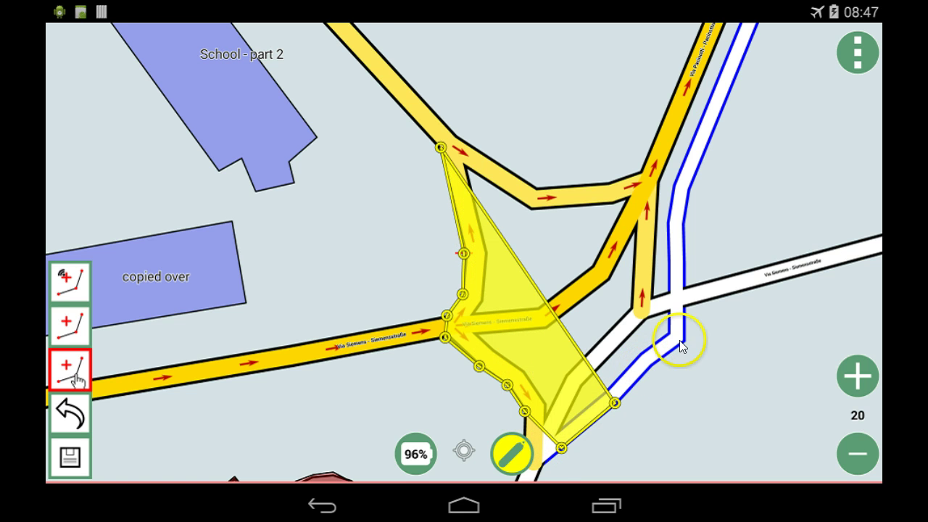
{"action": "left_click", "coordinate": [682, 341]}
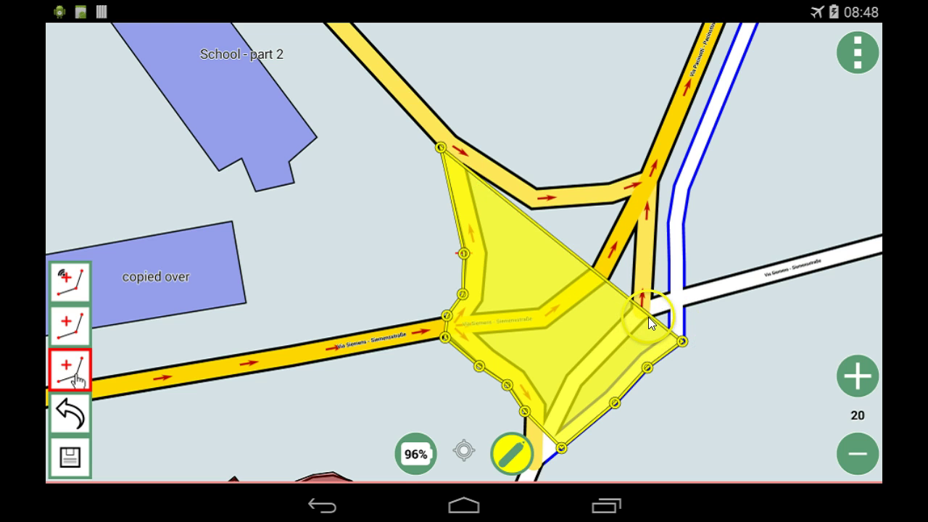
{"action": "left_click", "coordinate": [648, 317]}
{"action": "left_click", "coordinate": [651, 295]}
{"action": "left_click", "coordinate": [656, 190]}
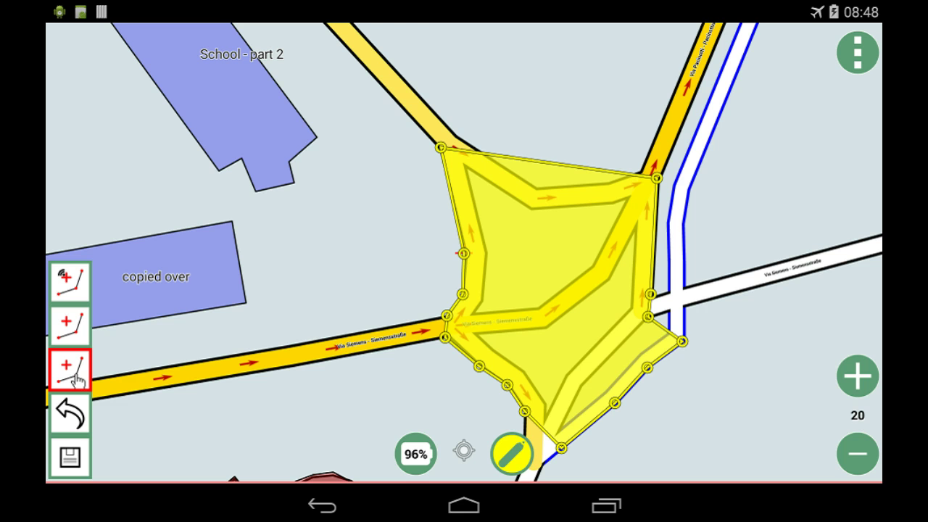
Step: Undo the last vertex, place it again at the northeastern road, and trace the junction's northern edge back towards the first vertex
{"action": "left_click", "coordinate": [70, 414]}
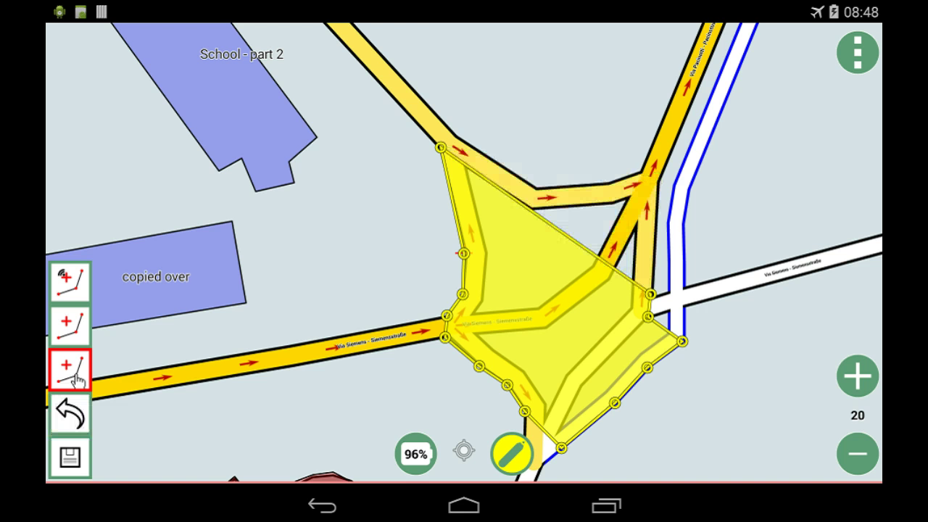
{"action": "left_click", "coordinate": [636, 171]}
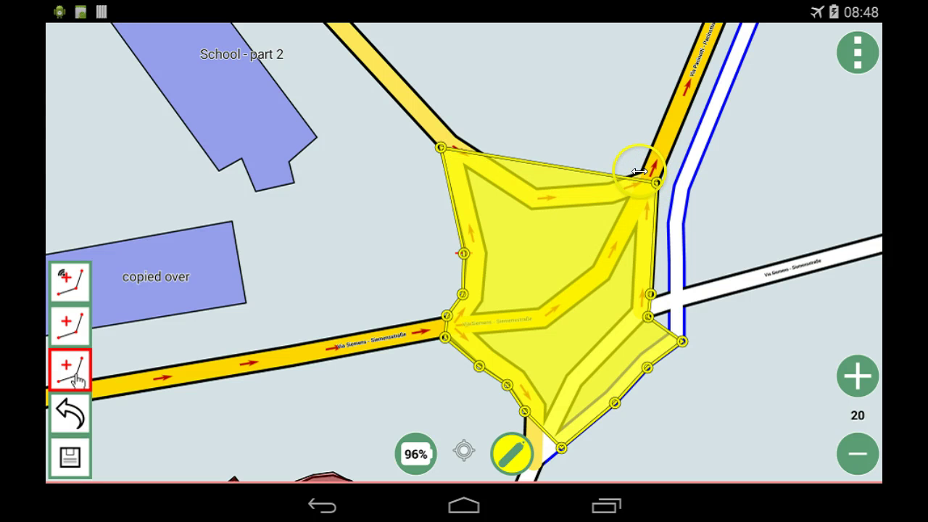
{"action": "left_click_drag", "start_coordinate": [613, 179], "coordinate": [538, 189]}
{"action": "left_click", "coordinate": [454, 138]}
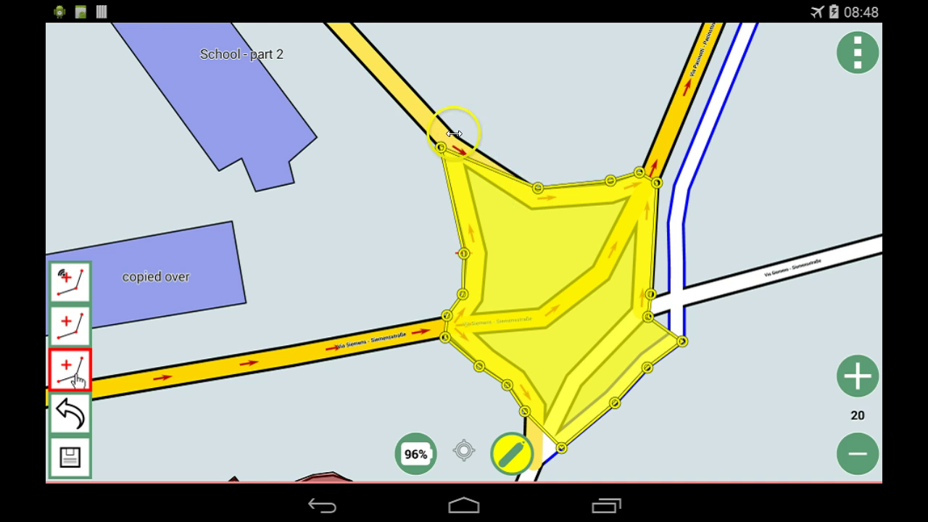
{"action": "left_click", "coordinate": [453, 134]}
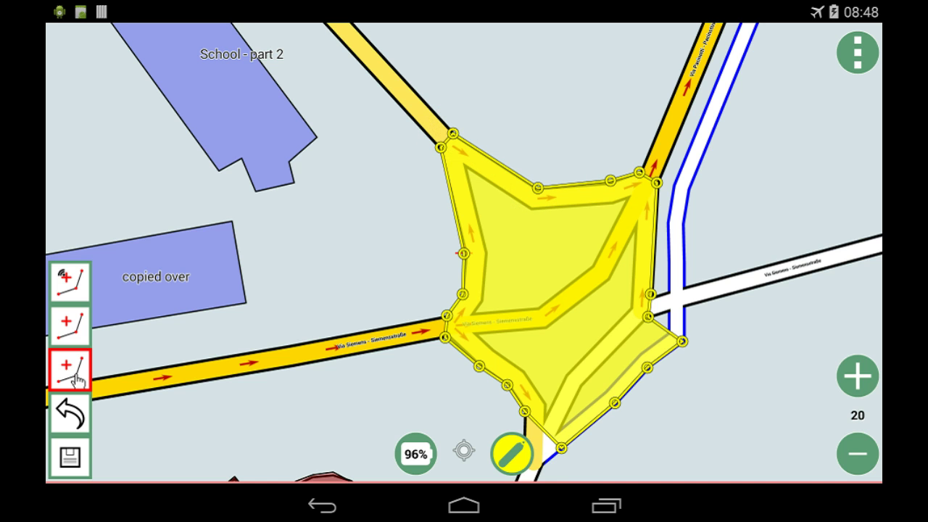
Step: Save the junction polygon and leave the feature creation tools
{"action": "left_click", "coordinate": [70, 455]}
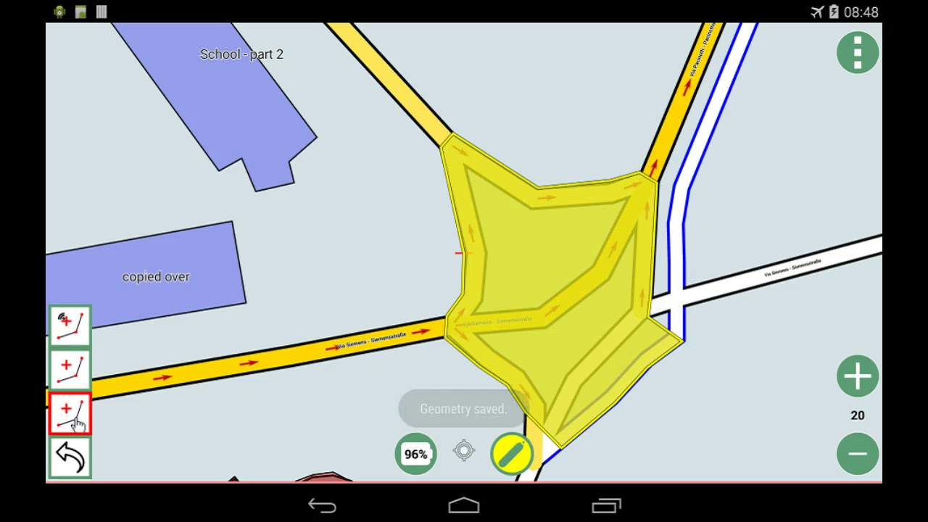
{"action": "left_click", "coordinate": [71, 414]}
{"action": "left_click", "coordinate": [70, 456]}
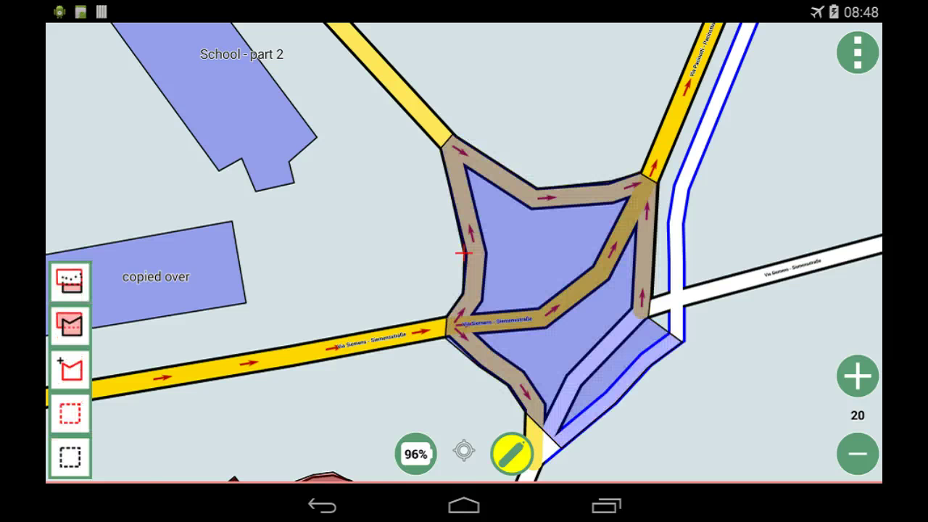
Step: Draw a second, six-vertex polygon by touch overlapping the junction polygon's southeastern part and extending east, and save it
{"action": "left_click_drag", "start_coordinate": [508, 326], "coordinate": [471, 229]}
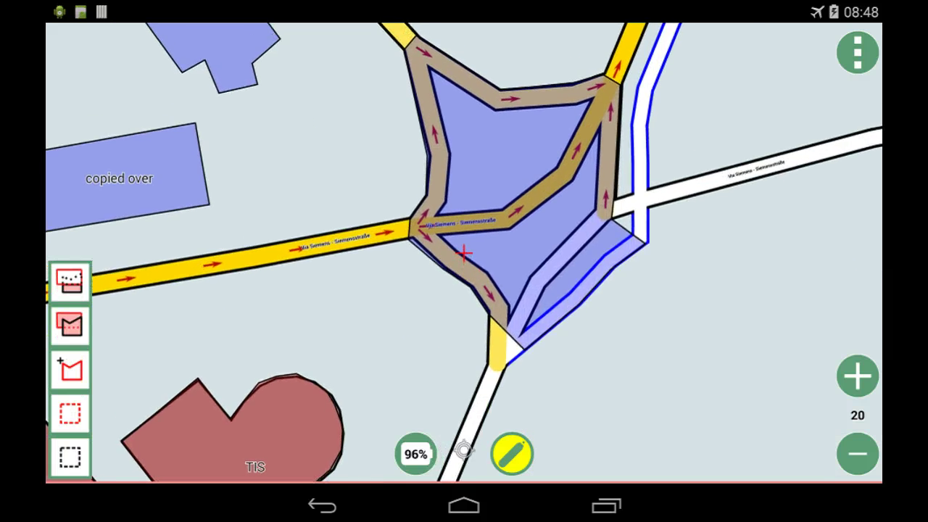
{"action": "left_click_drag", "start_coordinate": [638, 330], "coordinate": [630, 366]}
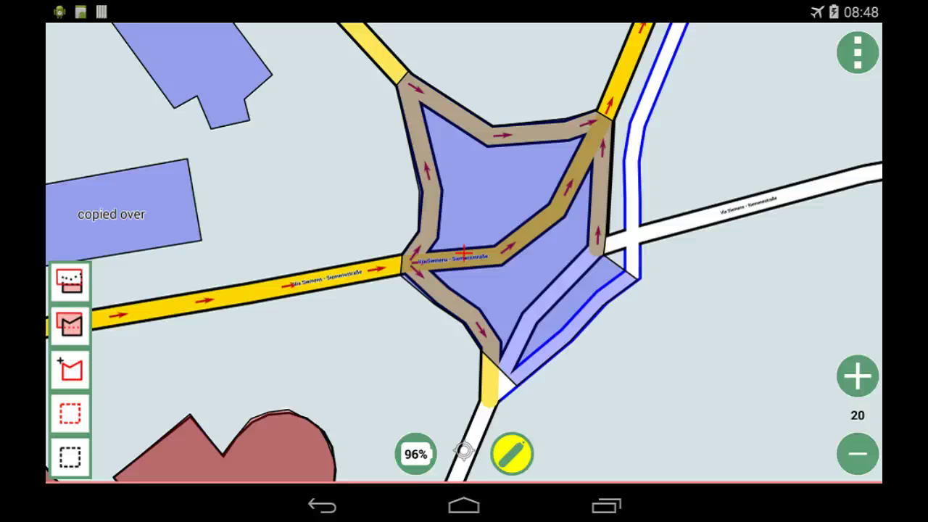
{"action": "left_click", "coordinate": [71, 325]}
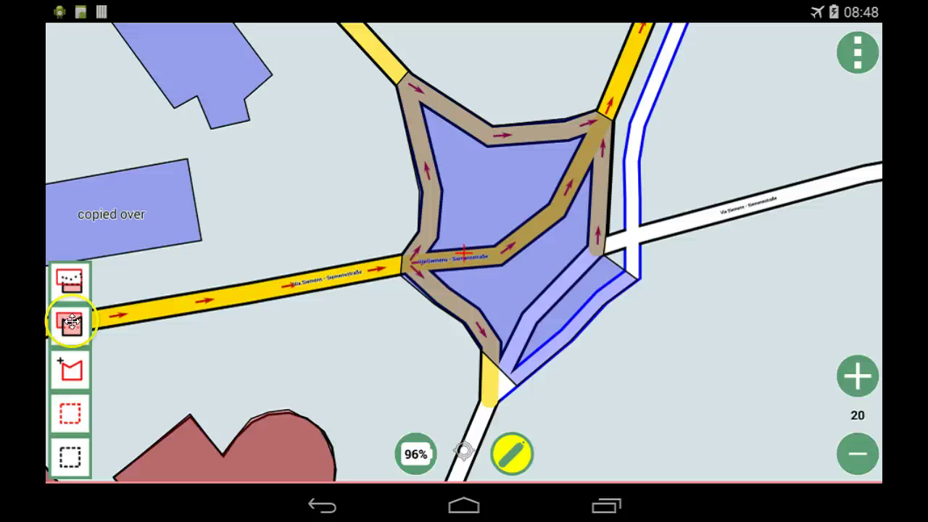
{"action": "left_click", "coordinate": [71, 368]}
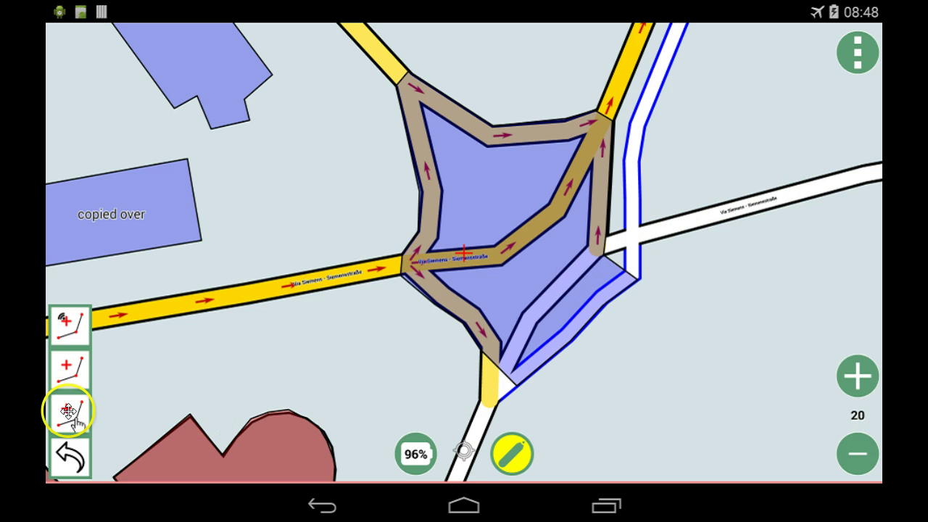
{"action": "left_click", "coordinate": [69, 410]}
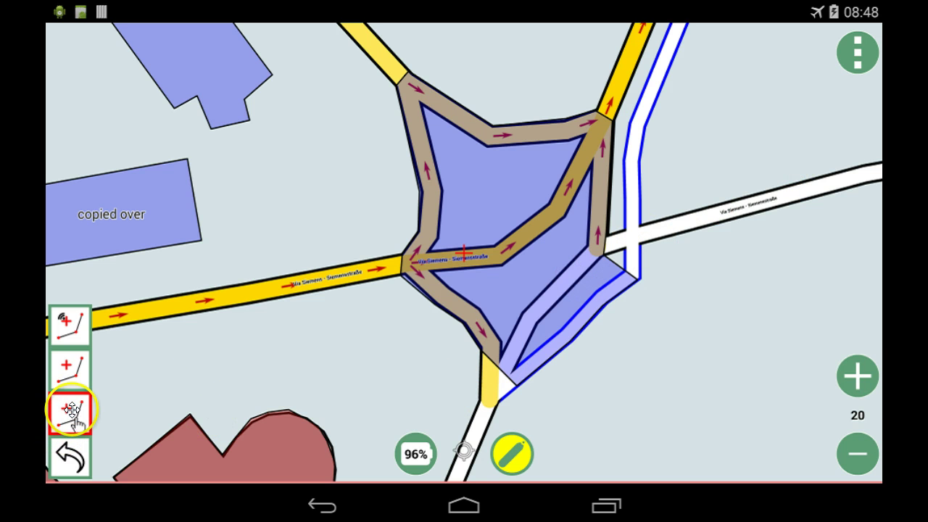
{"action": "left_click", "coordinate": [630, 225]}
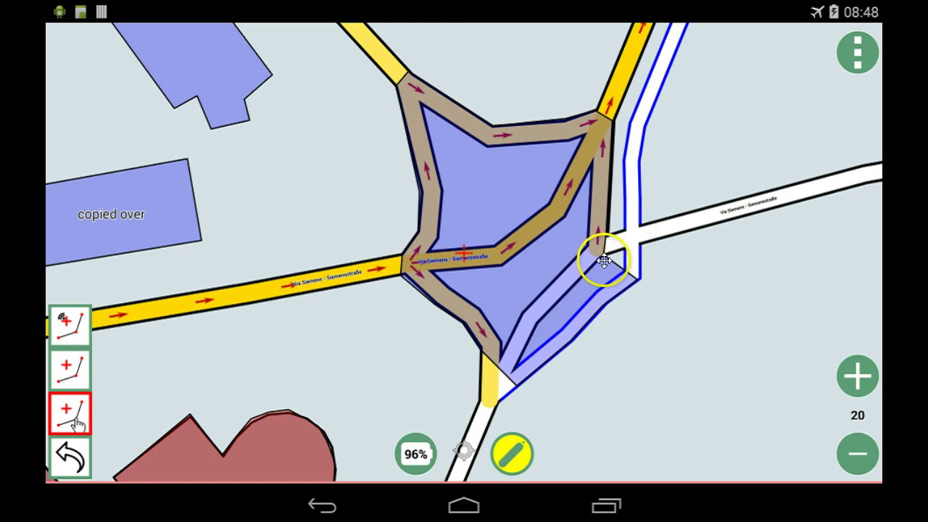
{"action": "left_click", "coordinate": [601, 253]}
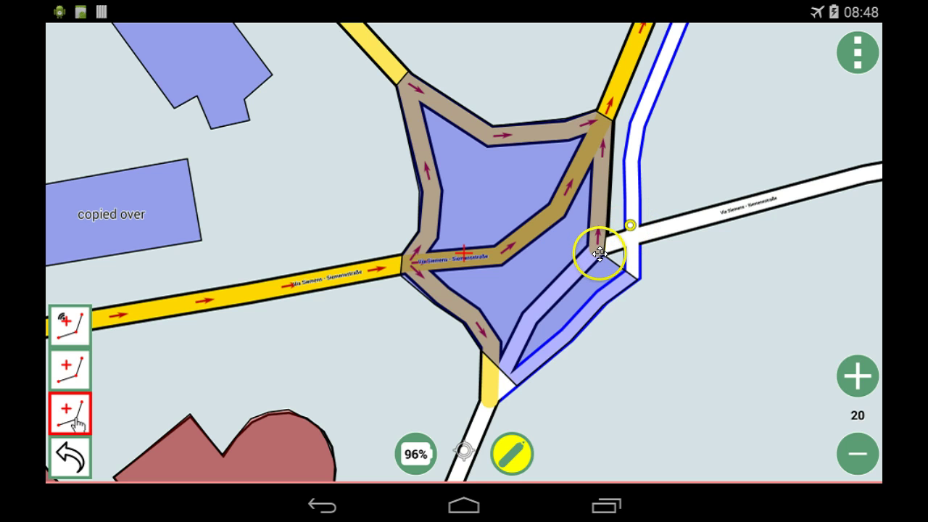
{"action": "left_click", "coordinate": [534, 323]}
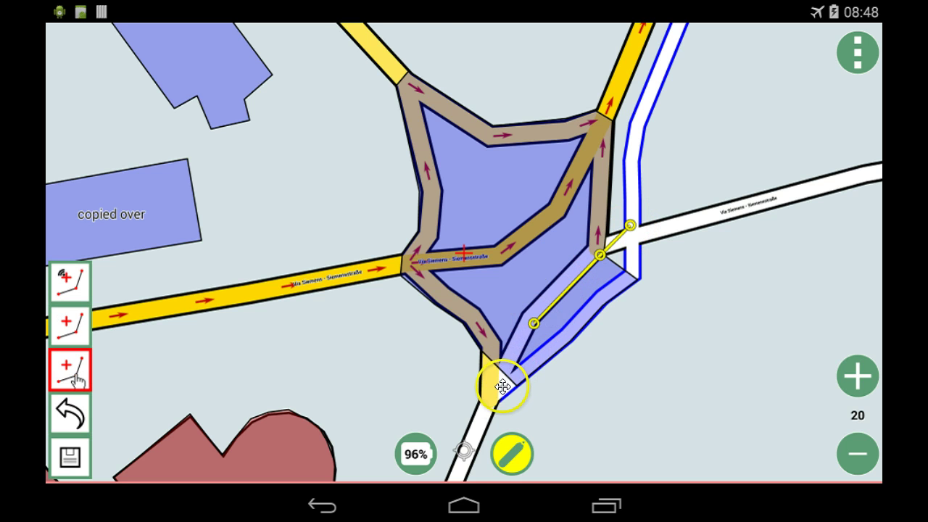
{"action": "left_click", "coordinate": [498, 395]}
{"action": "left_click", "coordinate": [543, 423]}
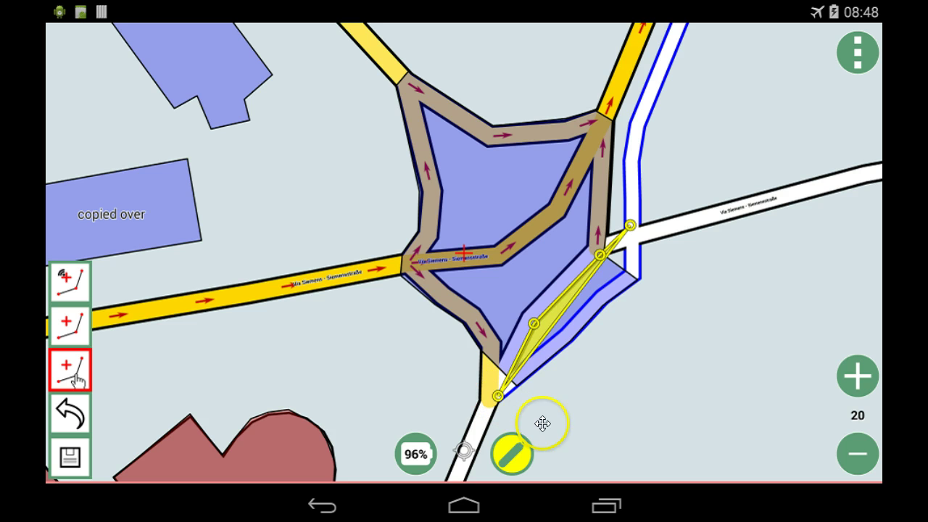
{"action": "left_click", "coordinate": [757, 323]}
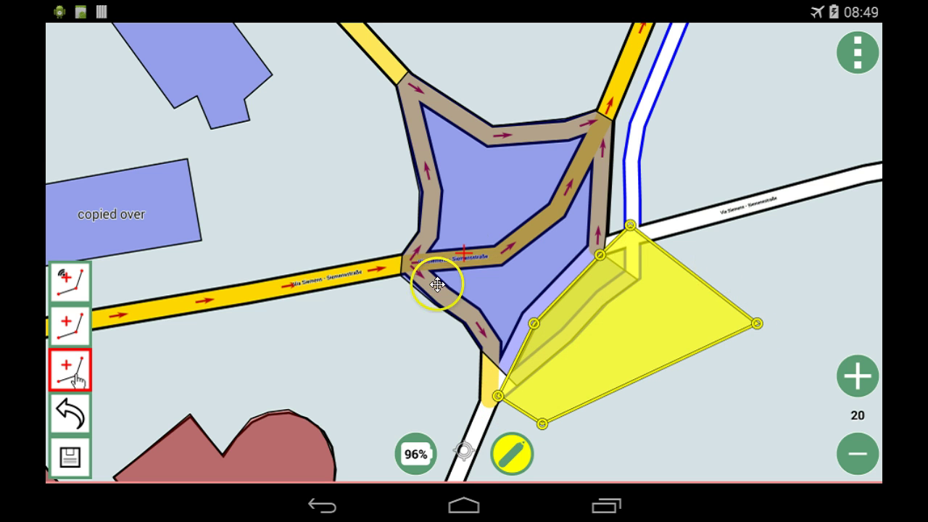
{"action": "left_click", "coordinate": [69, 457]}
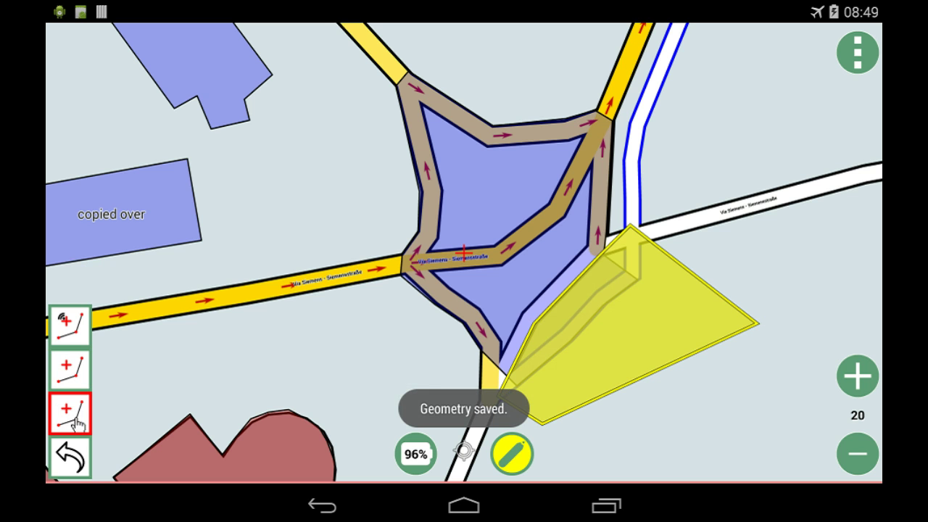
Step: Draw a nine-vertex polygon by touch along the inner edges of the junction's northern island and save it
{"action": "left_click", "coordinate": [419, 102]}
{"action": "left_click", "coordinate": [440, 187]}
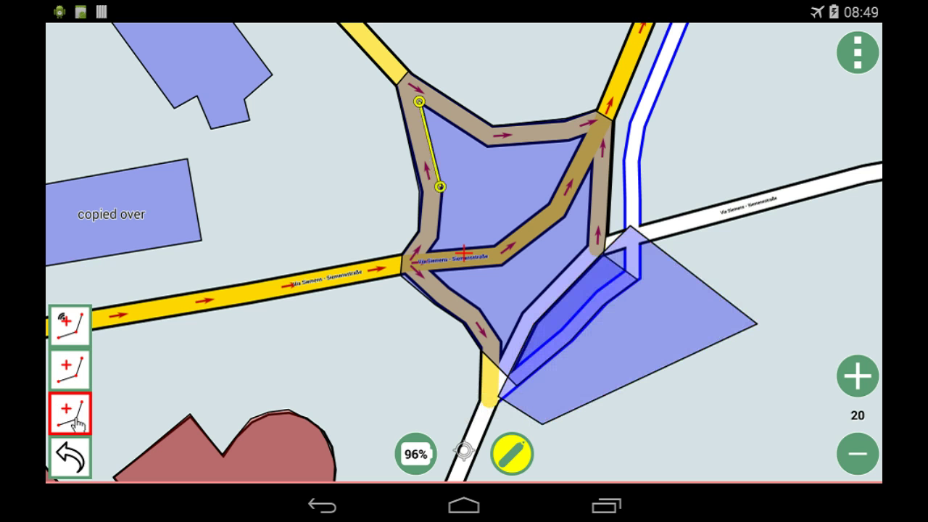
{"action": "left_click", "coordinate": [435, 237]}
{"action": "left_click", "coordinate": [428, 248]}
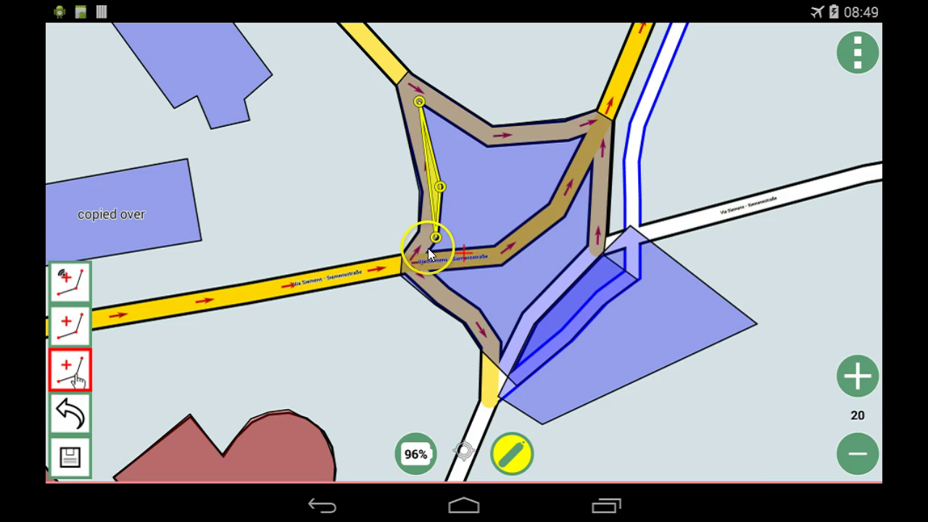
{"action": "left_click", "coordinate": [495, 243]}
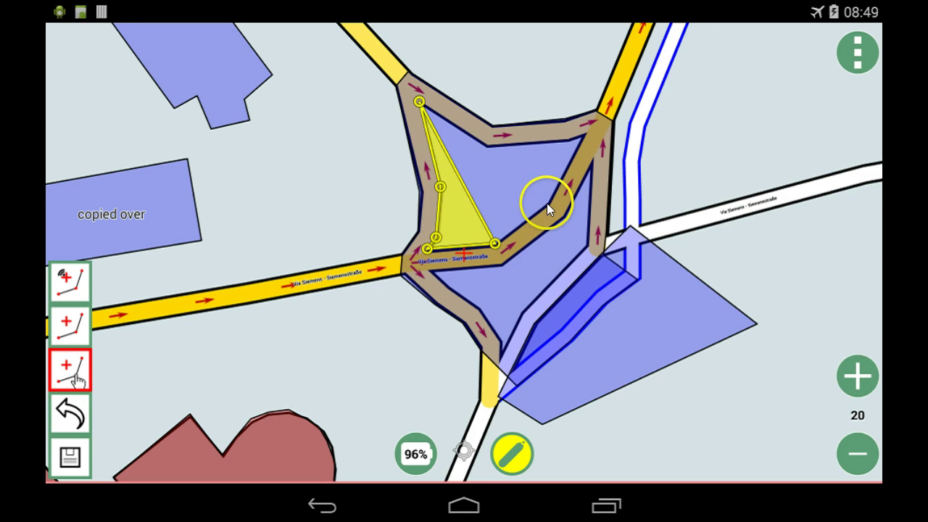
{"action": "left_click", "coordinate": [547, 204]}
{"action": "left_click", "coordinate": [584, 132]}
{"action": "left_click", "coordinate": [565, 140]}
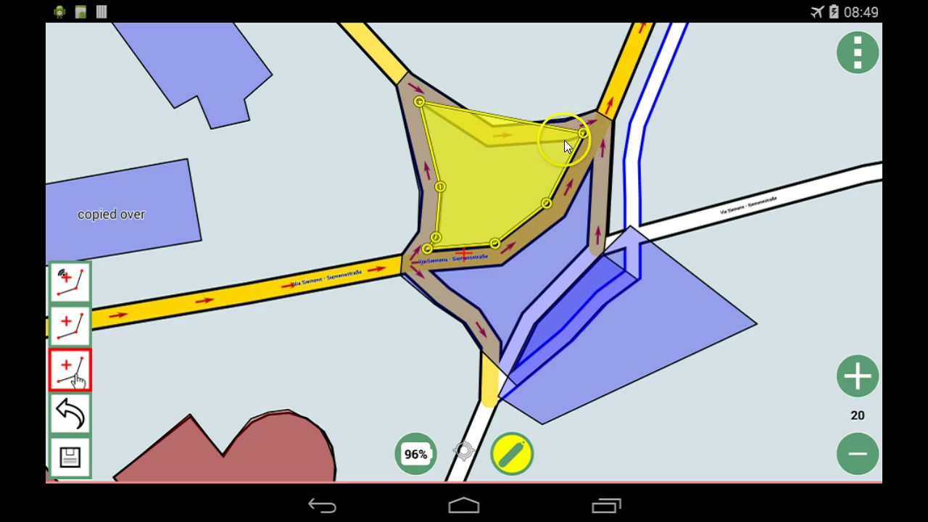
{"action": "left_click", "coordinate": [488, 147]}
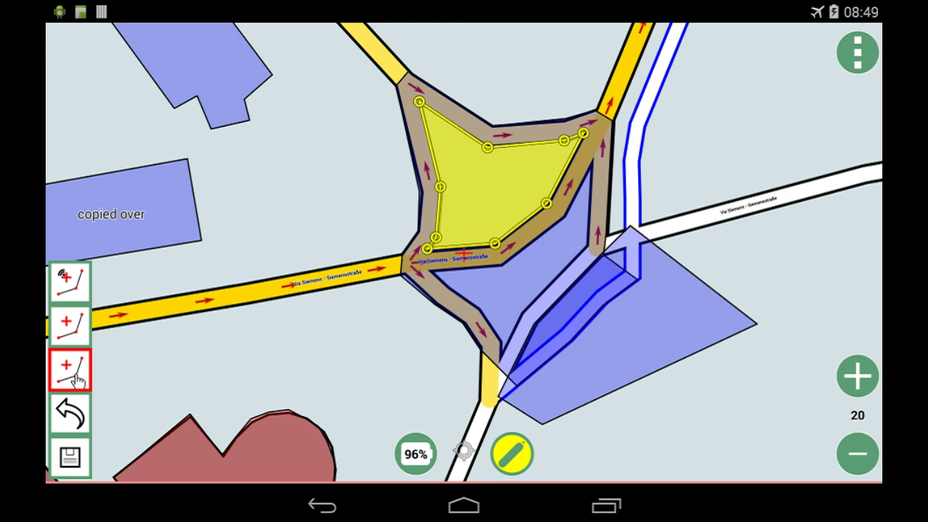
{"action": "left_click", "coordinate": [70, 457]}
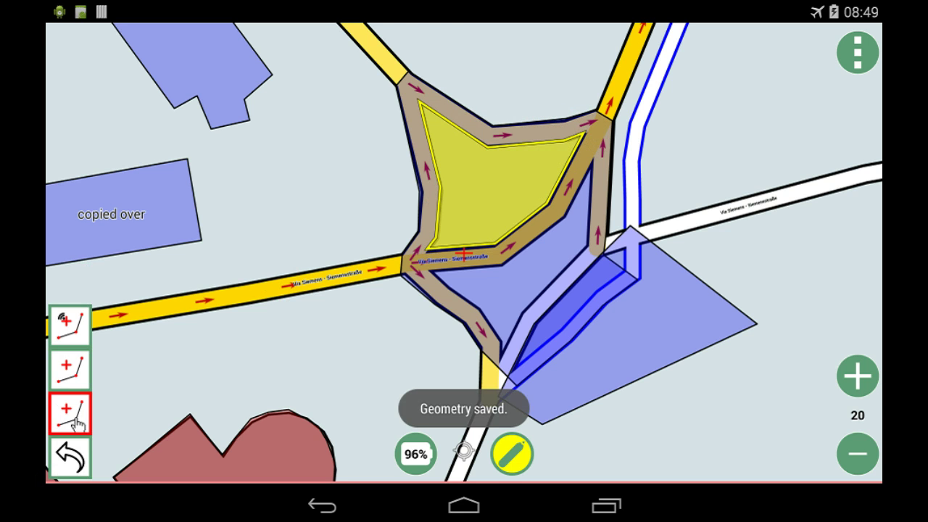
Step: Draw a polygon by touch along the inner edges of the junction's southern island, save it, and leave the feature creation tools
{"action": "left_click", "coordinate": [431, 270]}
{"action": "left_click", "coordinate": [501, 264]}
{"action": "left_click", "coordinate": [564, 217]}
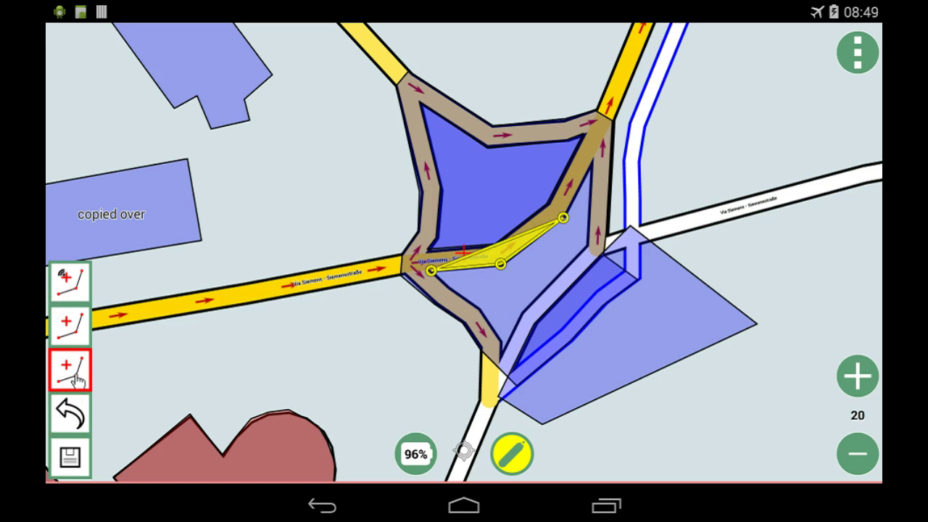
{"action": "left_click", "coordinate": [590, 160]}
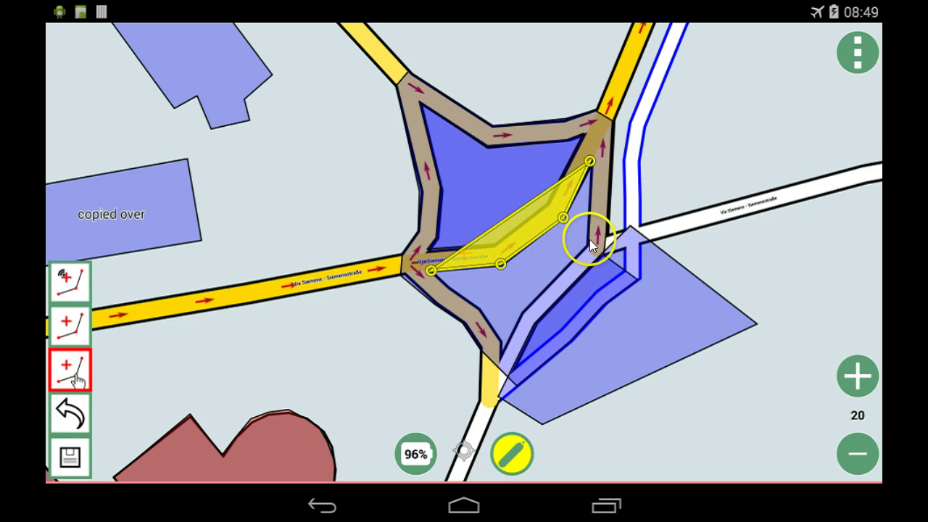
{"action": "left_click", "coordinate": [589, 241]}
{"action": "left_click", "coordinate": [522, 309]}
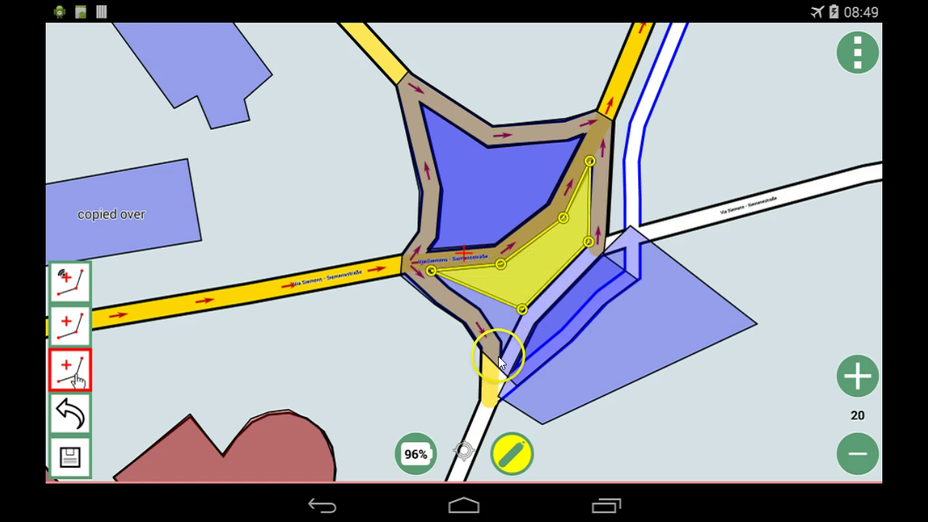
{"action": "left_click", "coordinate": [505, 345]}
{"action": "left_click", "coordinate": [499, 339]}
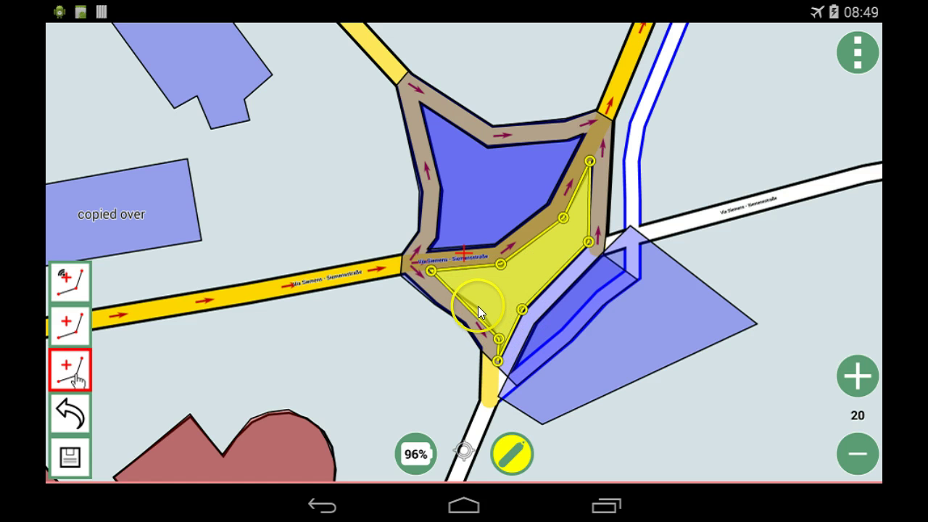
{"action": "left_click", "coordinate": [478, 306]}
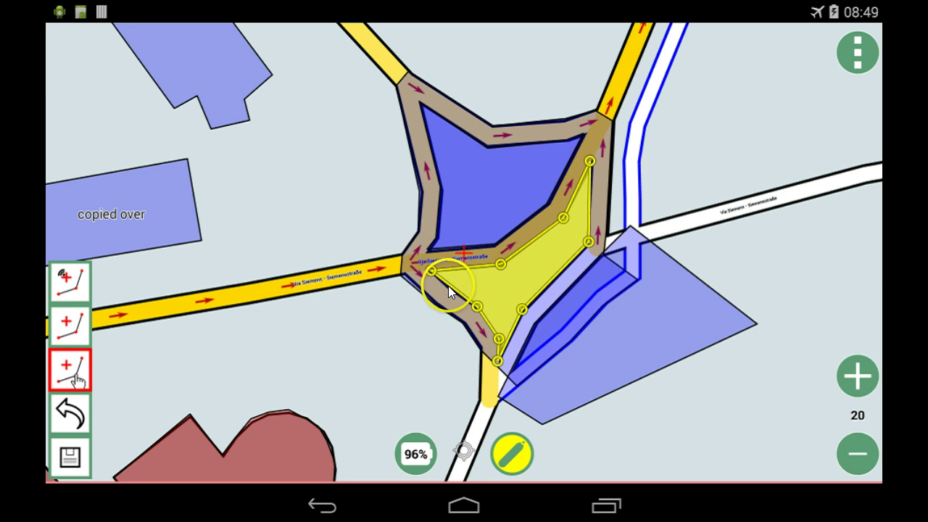
{"action": "left_click", "coordinate": [448, 286]}
{"action": "left_click", "coordinate": [72, 457]}
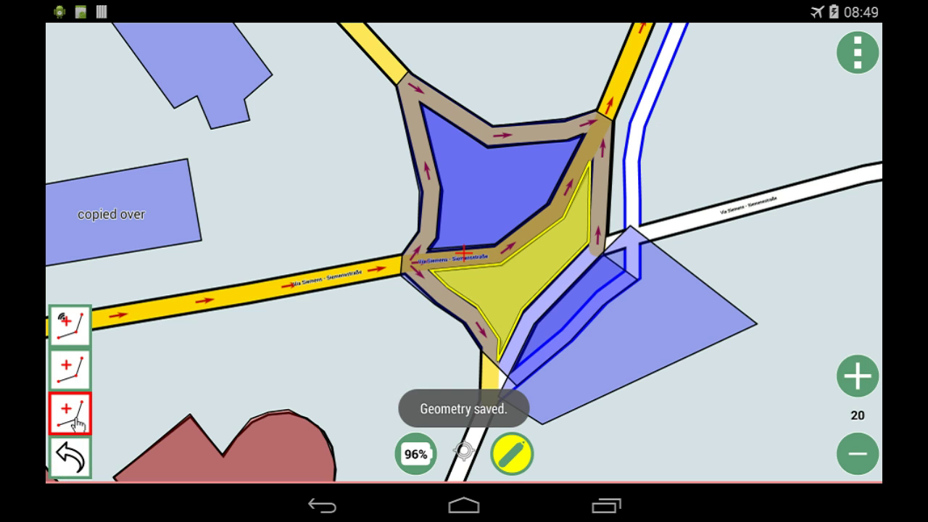
{"action": "left_click", "coordinate": [70, 457]}
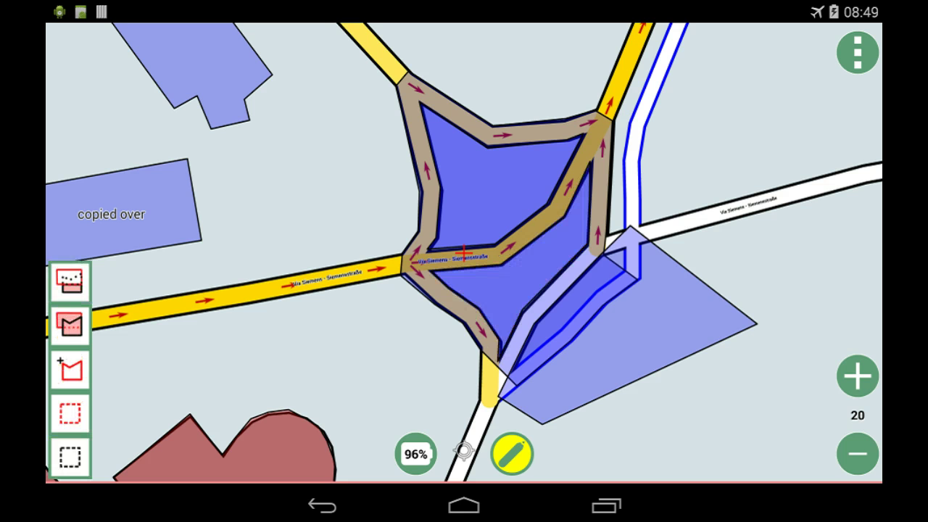
Step: Cut the overlapping southeastern polygon out of the junction polygon by tracing a line from the junction's western corner into the southeastern polygon
{"action": "left_click", "coordinate": [73, 282]}
{"action": "left_click", "coordinate": [538, 271]}
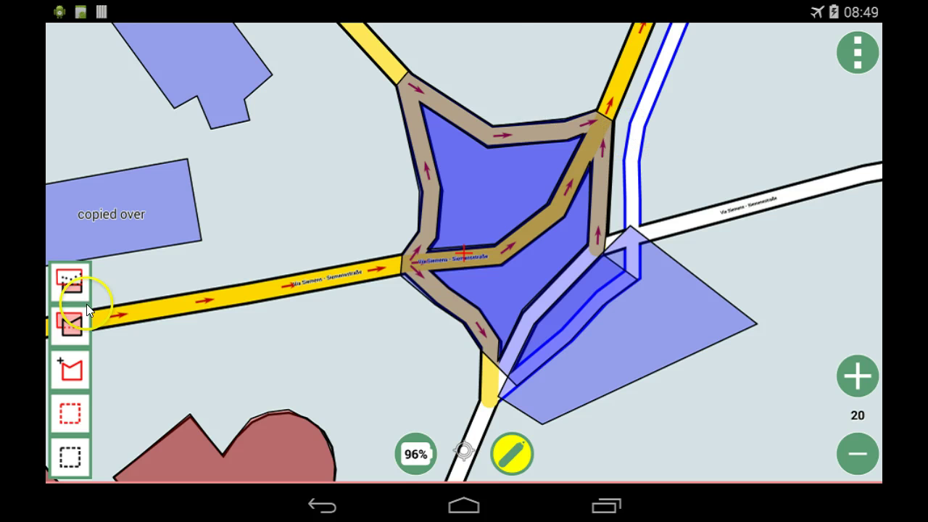
{"action": "left_click", "coordinate": [70, 279]}
{"action": "left_click", "coordinate": [766, 281]}
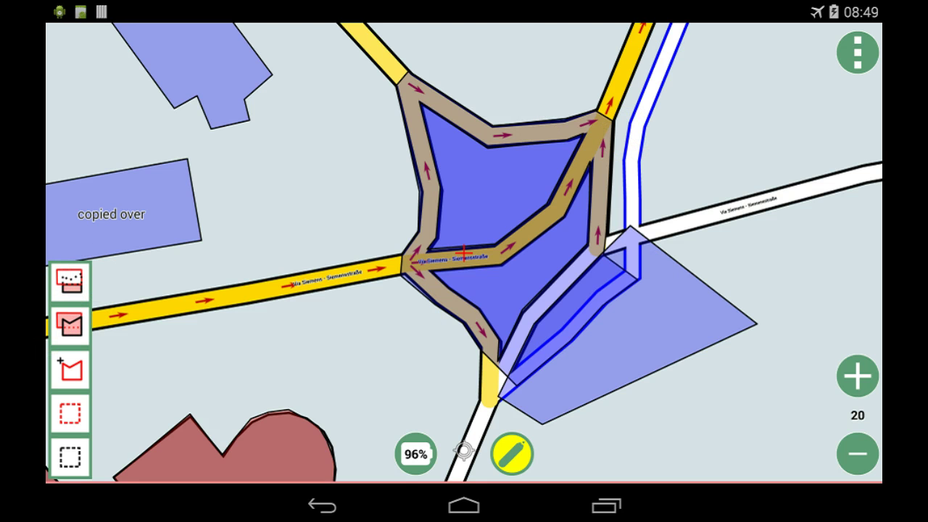
{"action": "left_click", "coordinate": [70, 279]}
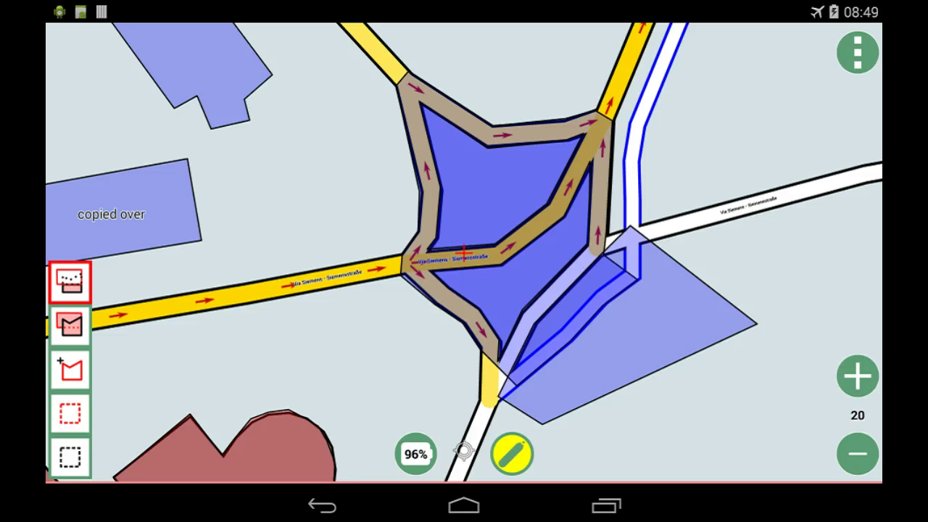
{"action": "left_click", "coordinate": [413, 264]}
{"action": "mouse_move", "coordinate": [412, 263]}
{"action": "left_mouse_down"}
{"action": "mouse_move", "coordinate": [442, 256]}
{"action": "mouse_move", "coordinate": [542, 265]}
{"action": "mouse_move", "coordinate": [638, 339]}
{"action": "left_mouse_up"}
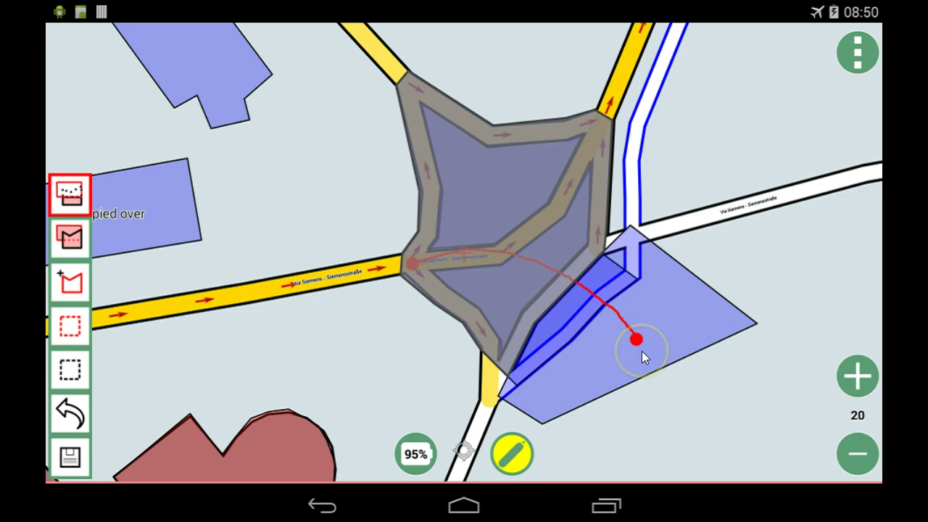
{"action": "mouse_move", "coordinate": [554, 432]}
{"action": "left_mouse_down"}
{"action": "mouse_move", "coordinate": [657, 250]}
{"action": "mouse_move", "coordinate": [636, 225]}
{"action": "left_mouse_up"}
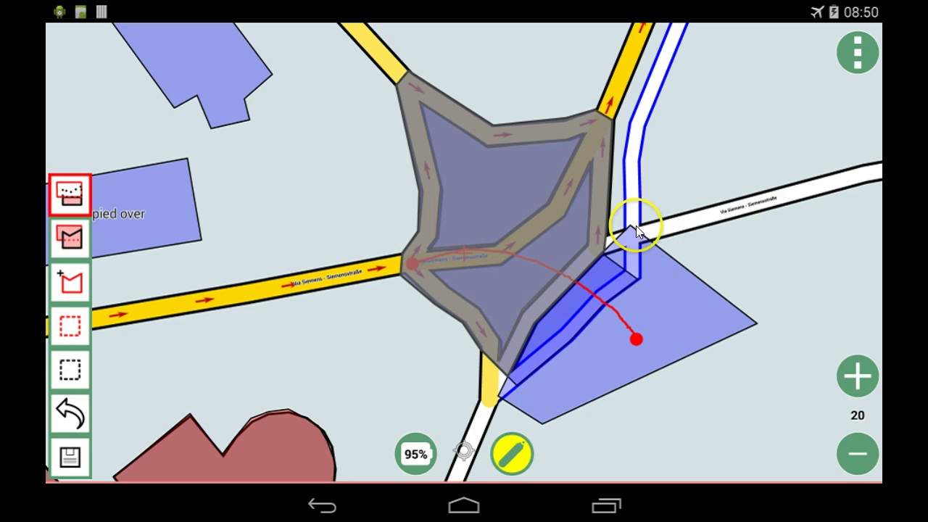
{"action": "left_click_drag", "start_coordinate": [545, 425], "coordinate": [509, 365]}
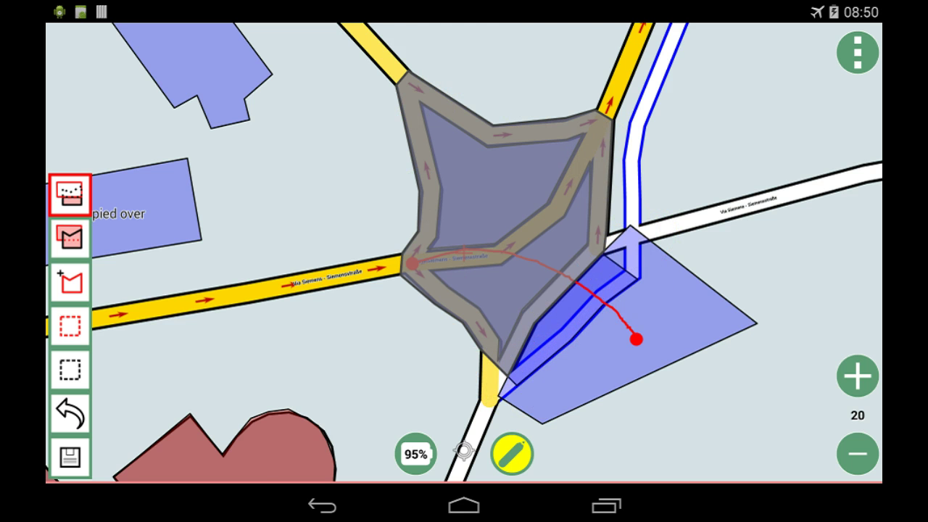
{"action": "left_click_drag", "start_coordinate": [636, 339], "coordinate": [636, 338]}
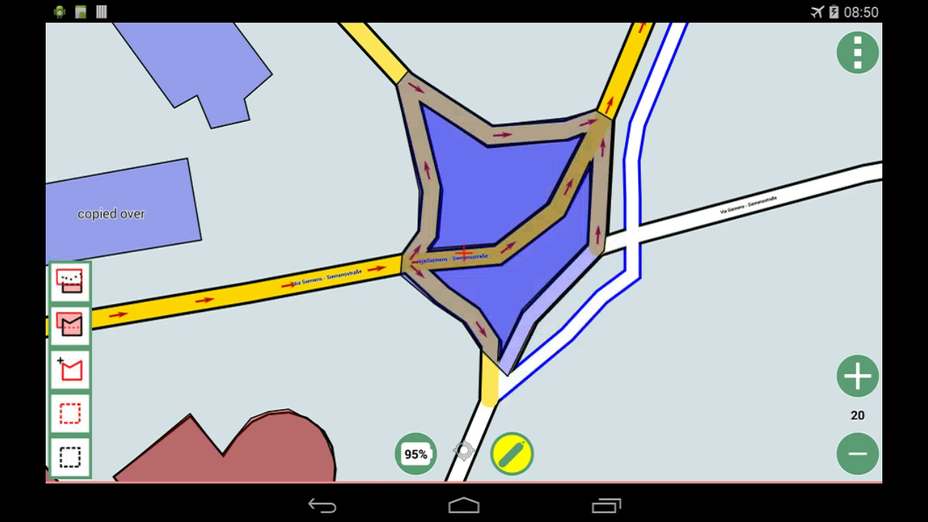
Step: Cut the northern and southern island polygons out of the junction polygon, saving each cut
{"action": "left_click", "coordinate": [69, 281]}
{"action": "left_click", "coordinate": [458, 154]}
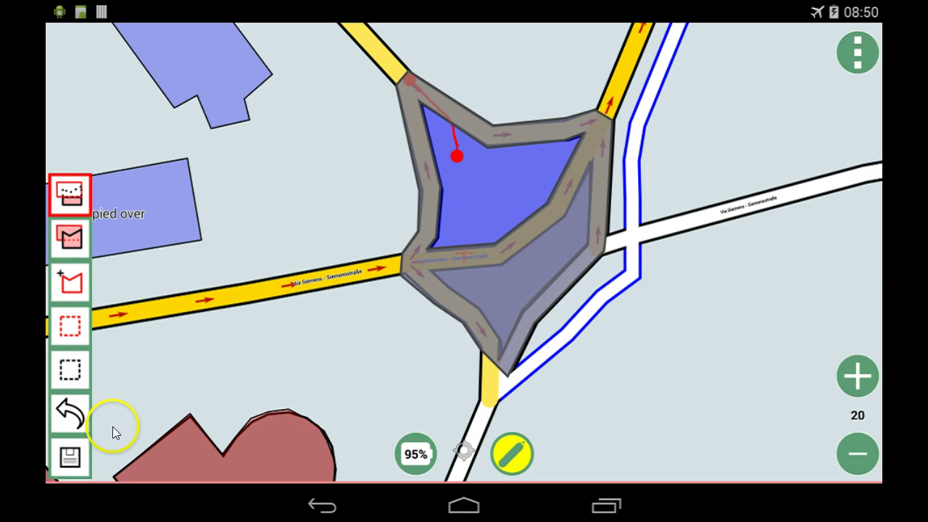
{"action": "left_click", "coordinate": [70, 457]}
{"action": "left_click", "coordinate": [62, 292]}
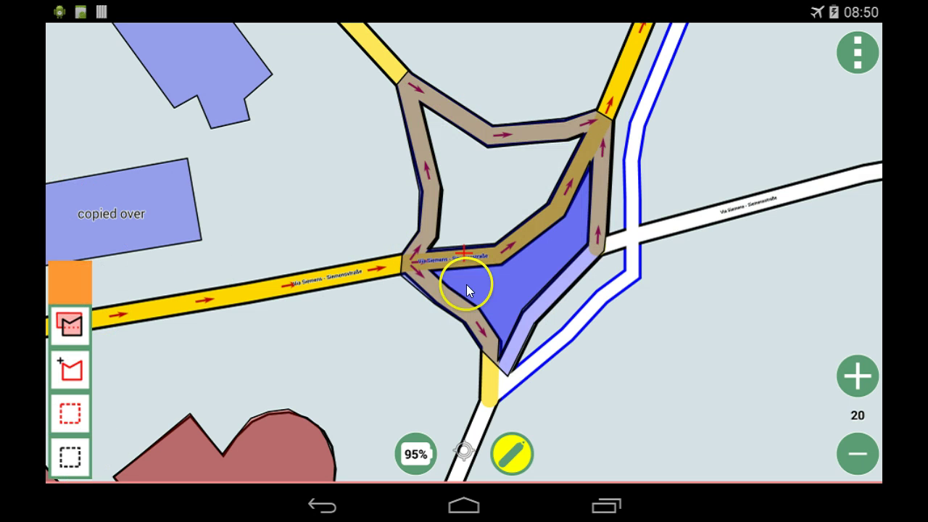
{"action": "left_click", "coordinate": [489, 293]}
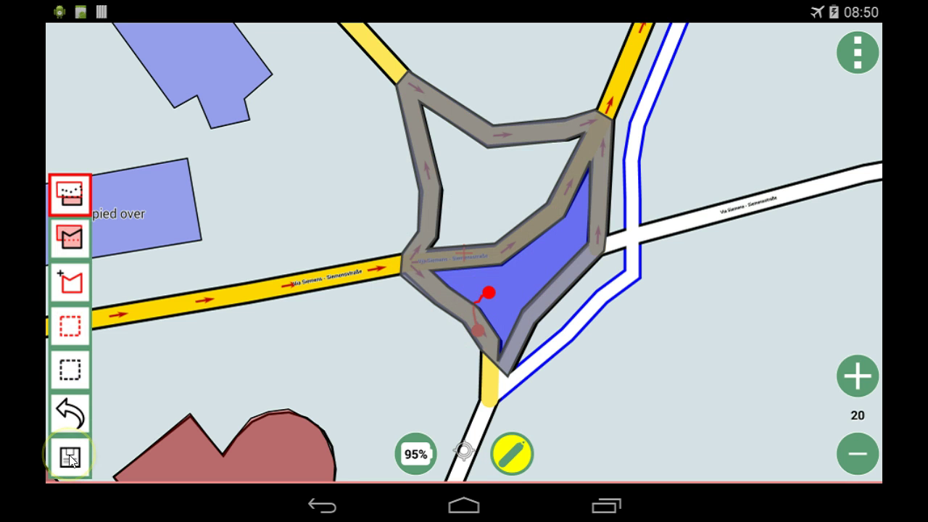
{"action": "left_click", "coordinate": [70, 458]}
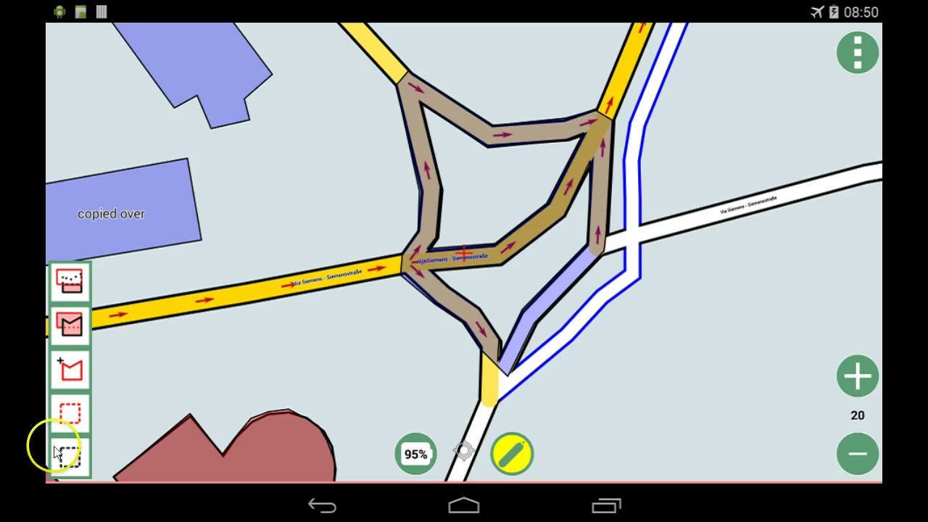
Step: Start a new touch-drawn polygon down the junction's western road, undo the vertex on the central road, and place one on the southwestern road
{"action": "left_click", "coordinate": [71, 386]}
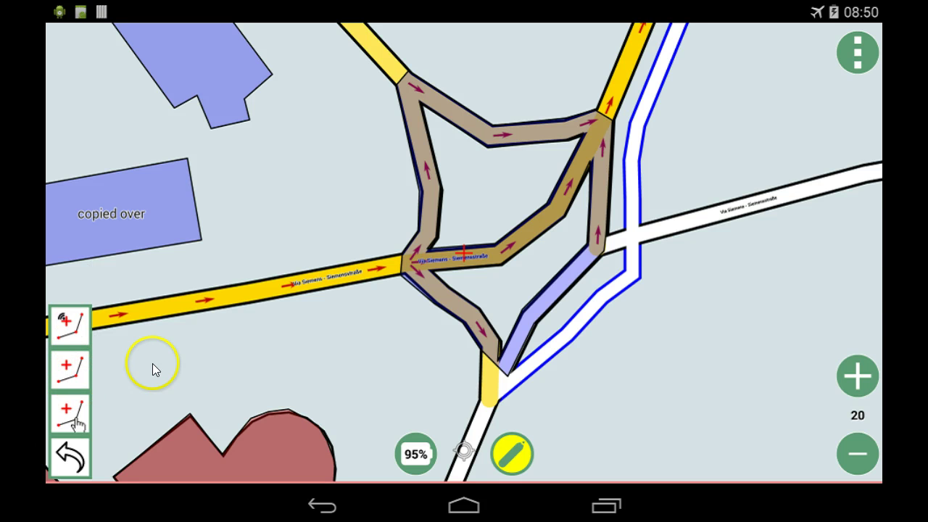
{"action": "left_click", "coordinate": [73, 420]}
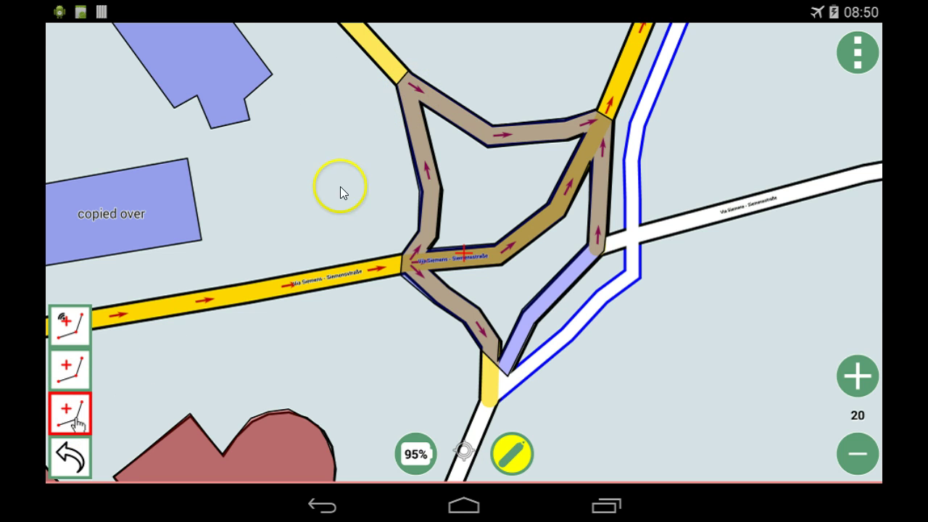
{"action": "left_click", "coordinate": [407, 94]}
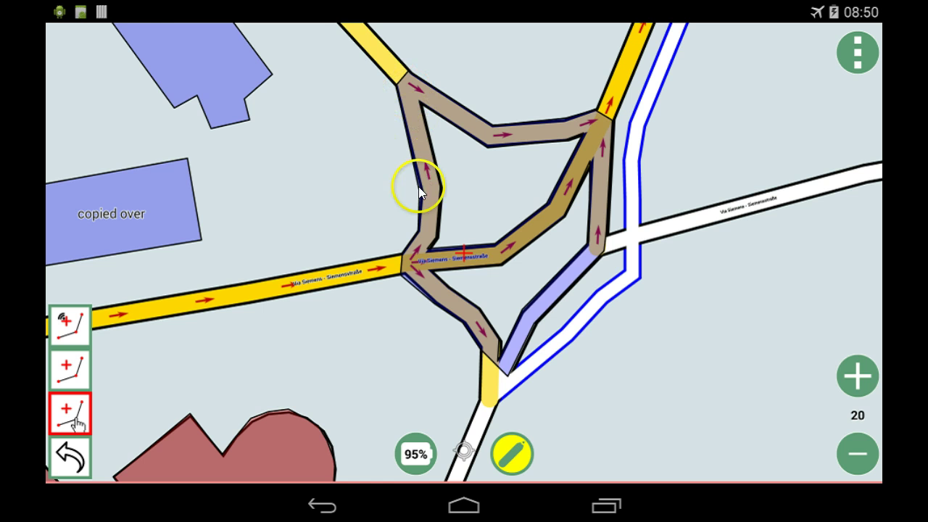
{"action": "left_click", "coordinate": [429, 184]}
{"action": "left_click", "coordinate": [411, 258]}
{"action": "left_click", "coordinate": [482, 259]}
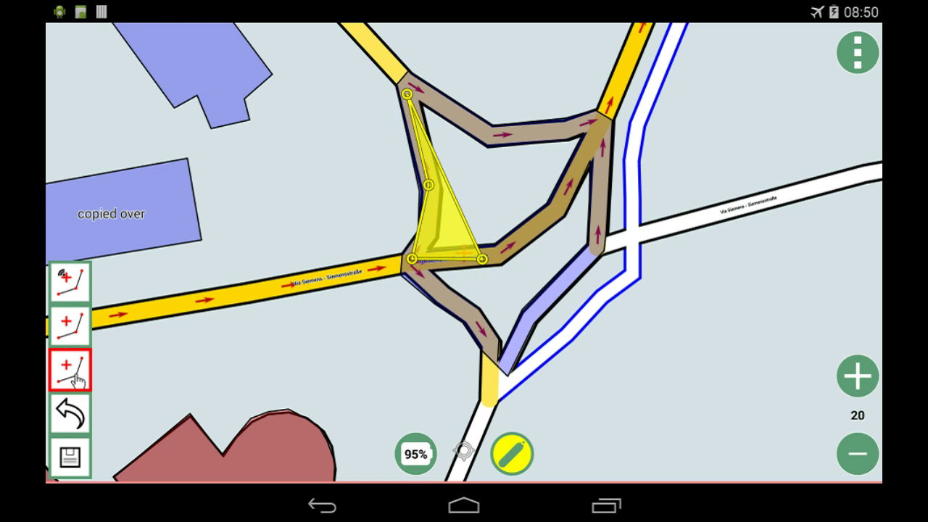
{"action": "left_click", "coordinate": [70, 414]}
{"action": "left_click", "coordinate": [444, 294]}
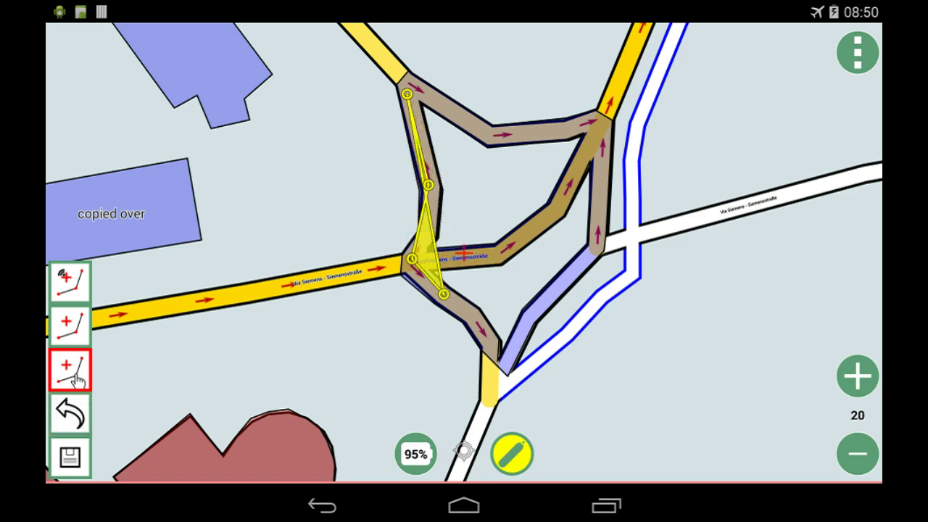
Step: Continue the polygon to the junction's southern tip and widely around its eastern and northern sides, and save it
{"action": "left_click", "coordinate": [484, 334]}
{"action": "left_click", "coordinate": [491, 373]}
{"action": "left_click", "coordinate": [562, 390]}
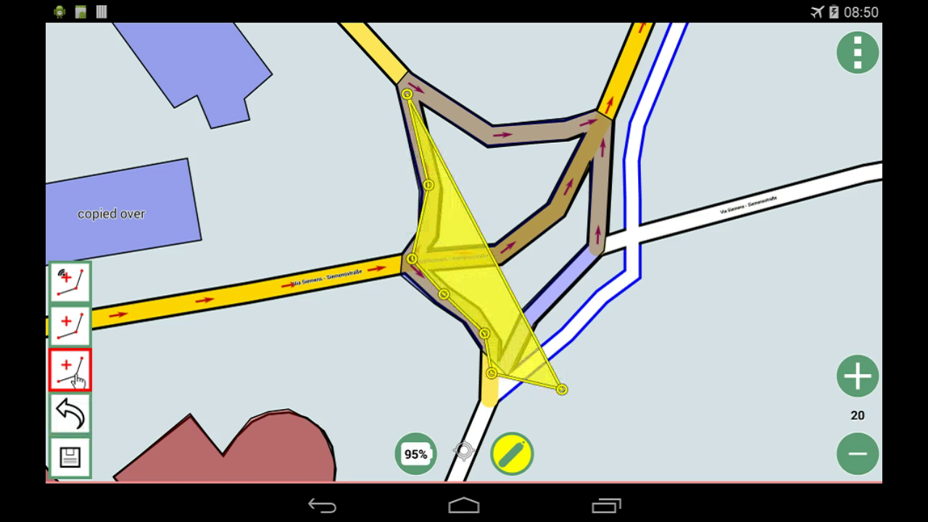
{"action": "left_click", "coordinate": [702, 316]}
{"action": "left_click", "coordinate": [697, 71]}
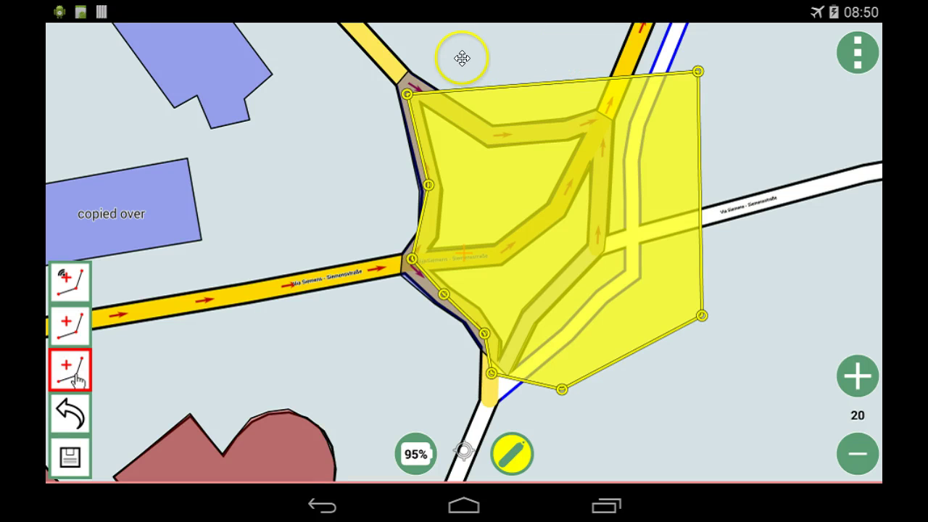
{"action": "left_click", "coordinate": [441, 45]}
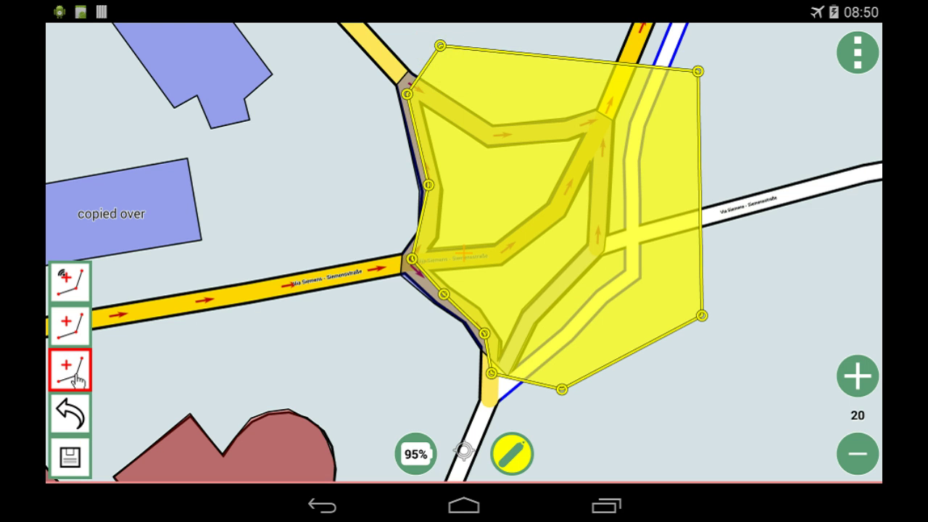
{"action": "left_click", "coordinate": [70, 457]}
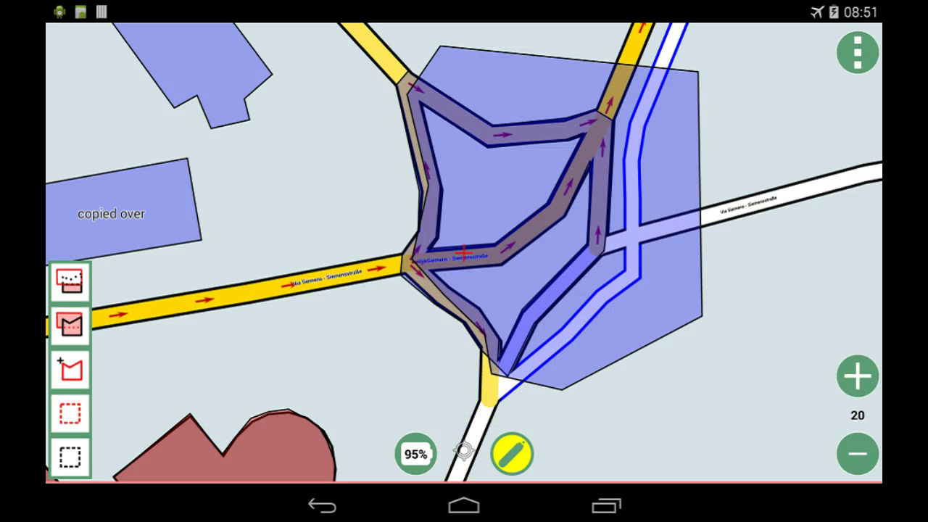
{"action": "left_click", "coordinate": [72, 325]}
{"action": "left_click", "coordinate": [382, 265]}
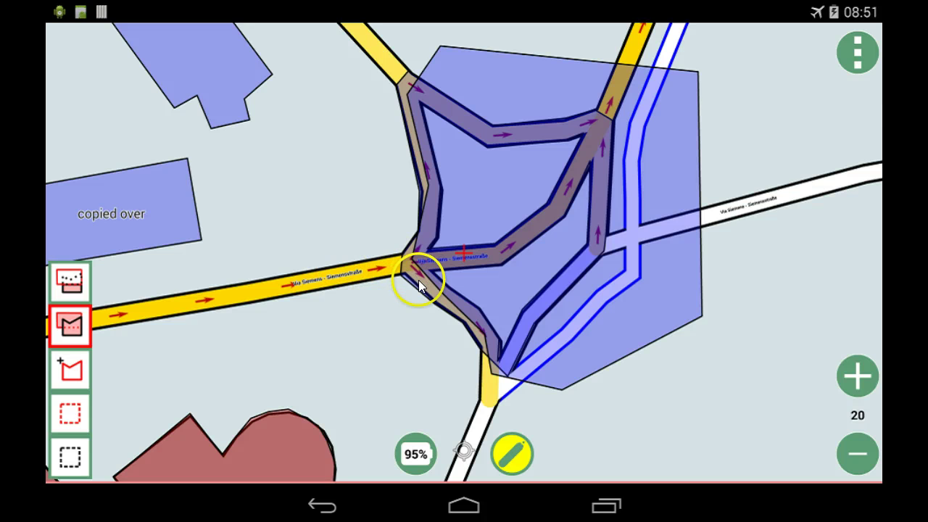
{"action": "mouse_move", "coordinate": [418, 280]}
{"action": "left_mouse_down"}
{"action": "mouse_move", "coordinate": [489, 230]}
{"action": "mouse_move", "coordinate": [565, 263]}
{"action": "mouse_move", "coordinate": [650, 306]}
{"action": "left_mouse_up"}
{"action": "left_click", "coordinate": [554, 323]}
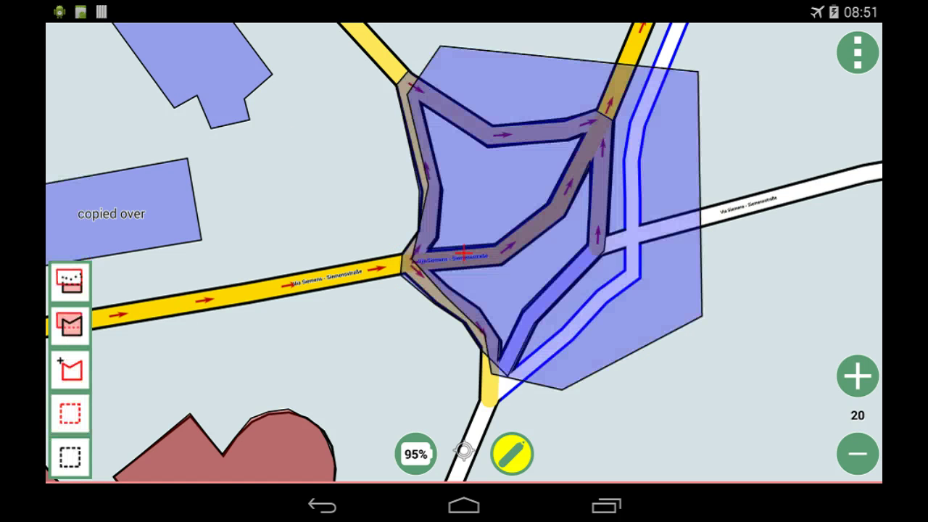
Step: Extend the junction polygon with the overlapping wide polygon by tracing a line from the junction's western corner into the wide polygon's eastern part, and save it
{"action": "left_click", "coordinate": [69, 326]}
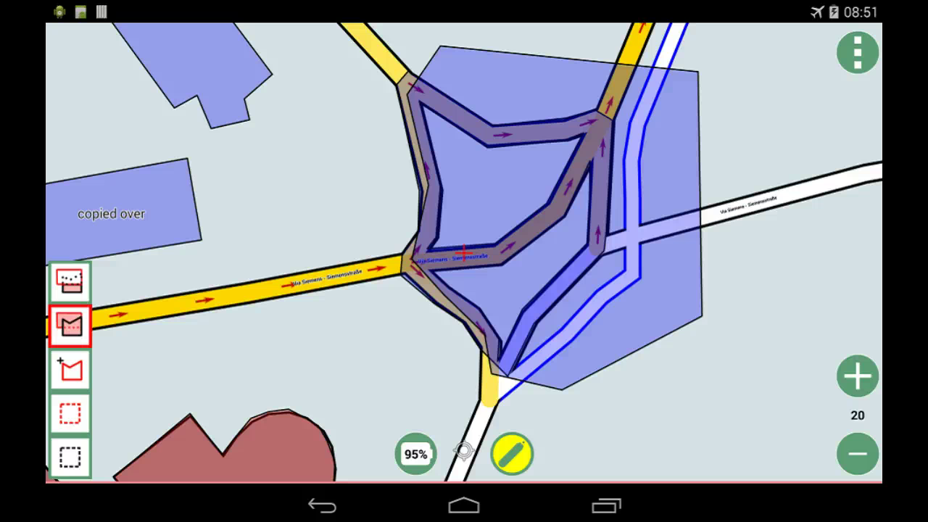
{"action": "mouse_move", "coordinate": [417, 280]}
{"action": "left_mouse_down"}
{"action": "mouse_move", "coordinate": [100, 297]}
{"action": "mouse_move", "coordinate": [213, 276]}
{"action": "mouse_move", "coordinate": [280, 119]}
{"action": "mouse_move", "coordinate": [331, 101]}
{"action": "left_mouse_up"}
{"action": "mouse_move", "coordinate": [592, 357]}
{"action": "left_mouse_down"}
{"action": "mouse_move", "coordinate": [776, 419]}
{"action": "mouse_move", "coordinate": [793, 312]}
{"action": "mouse_move", "coordinate": [752, 222]}
{"action": "mouse_move", "coordinate": [714, 231]}
{"action": "mouse_move", "coordinate": [664, 268]}
{"action": "left_mouse_up"}
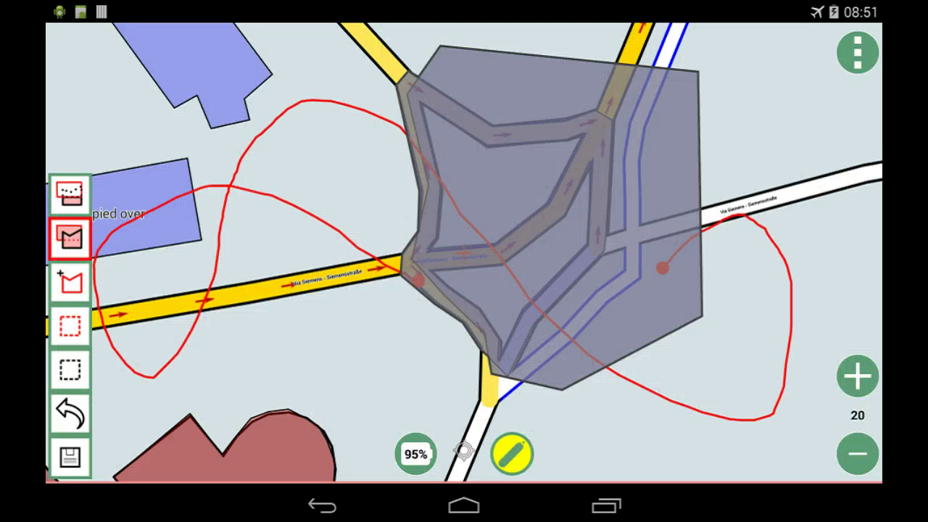
{"action": "left_click", "coordinate": [69, 457]}
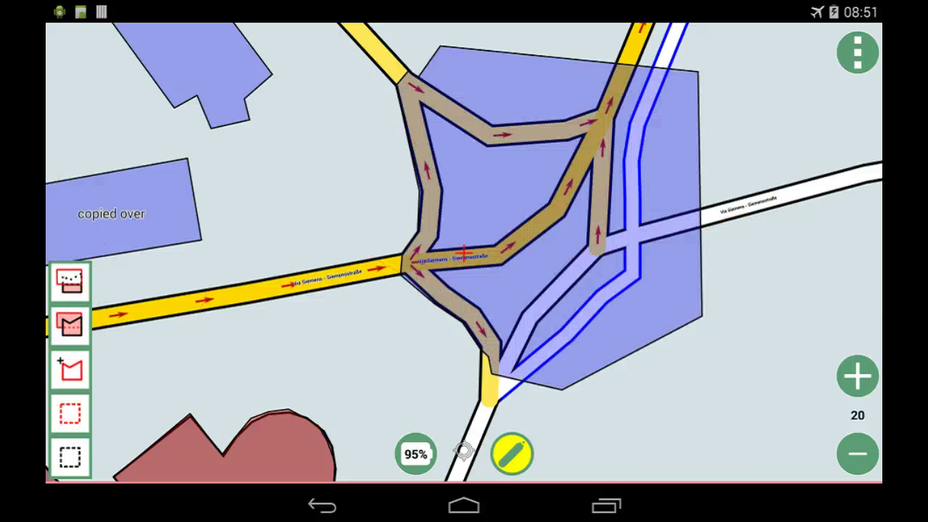
Step: Box-select the extended junction polygon to check its extent, and clear the selection
{"action": "left_click", "coordinate": [70, 413]}
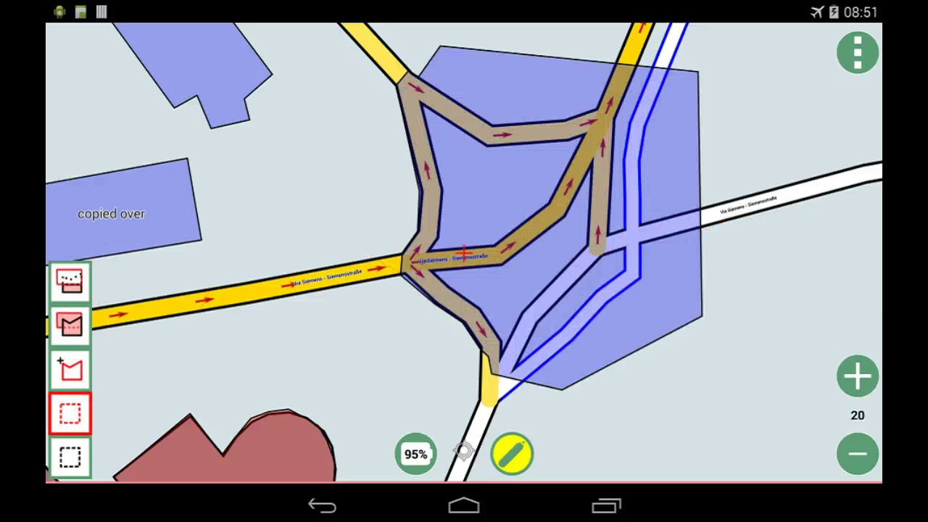
{"action": "left_click_drag", "start_coordinate": [362, 253], "coordinate": [529, 202]}
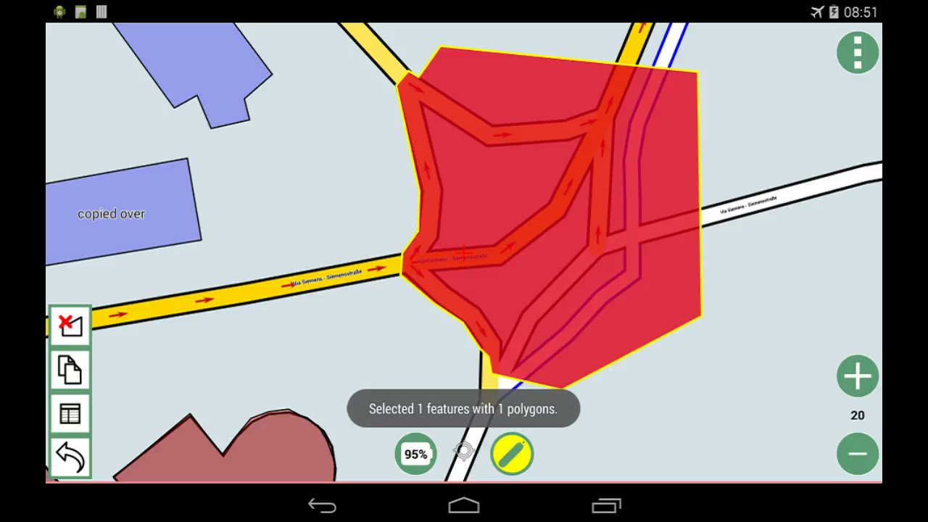
{"action": "left_click", "coordinate": [69, 457]}
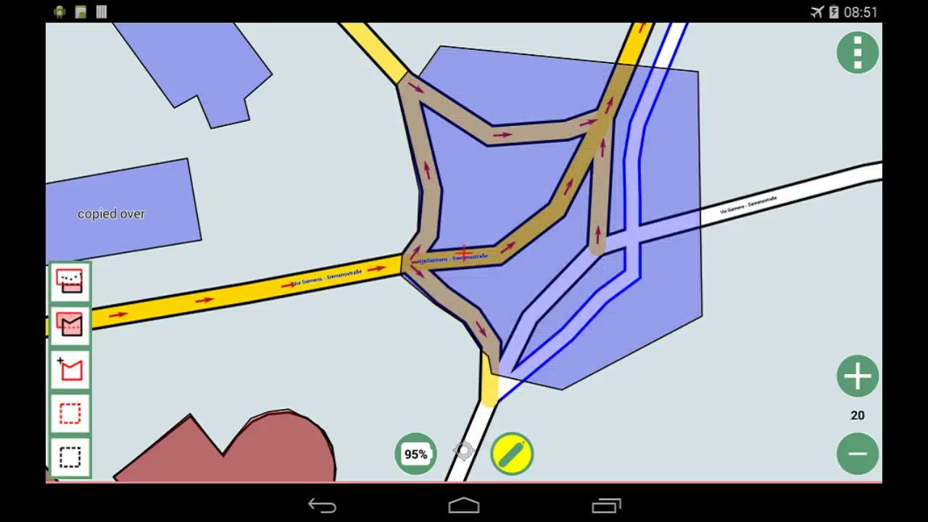
Step: Query the attributes of the no name, Finished building and TIS polygons with one box, and view each feature's description
{"action": "left_click", "coordinate": [858, 454]}
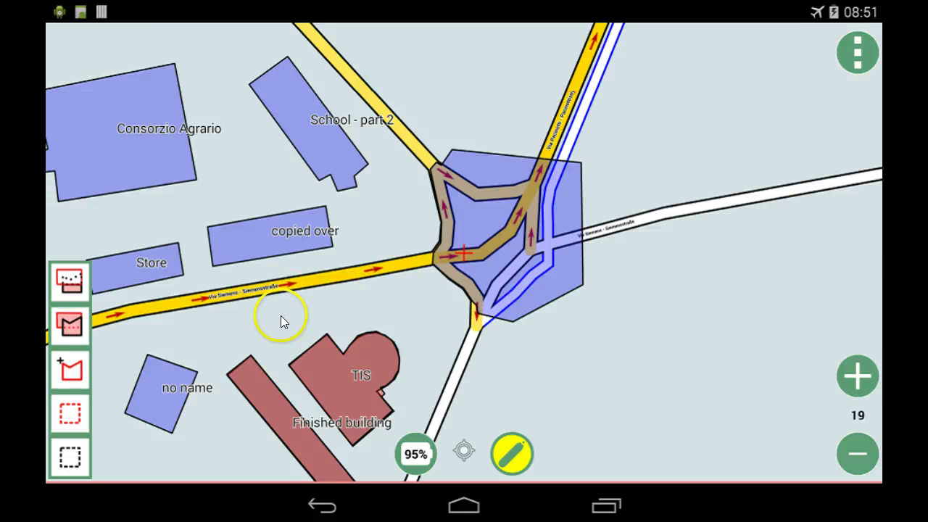
{"action": "left_click_drag", "start_coordinate": [363, 266], "coordinate": [478, 275]}
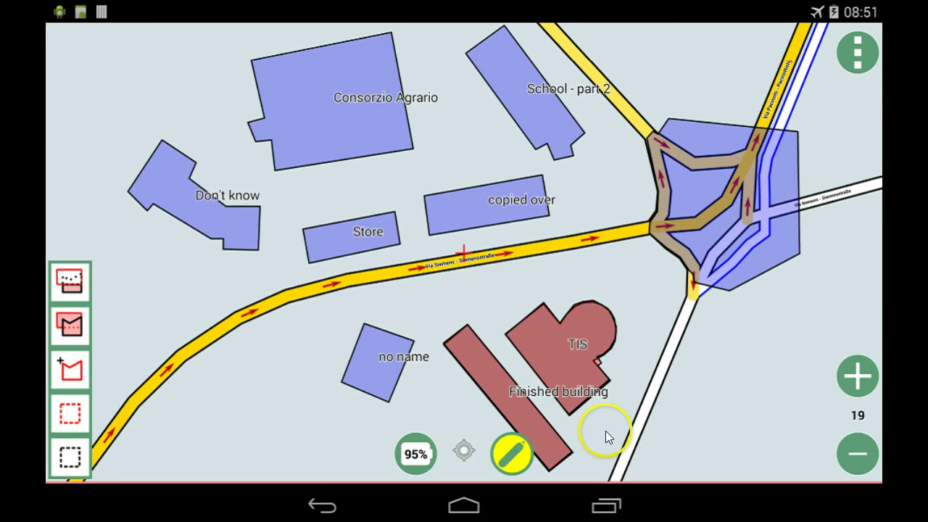
{"action": "left_click", "coordinate": [516, 446]}
{"action": "left_click", "coordinate": [71, 457]}
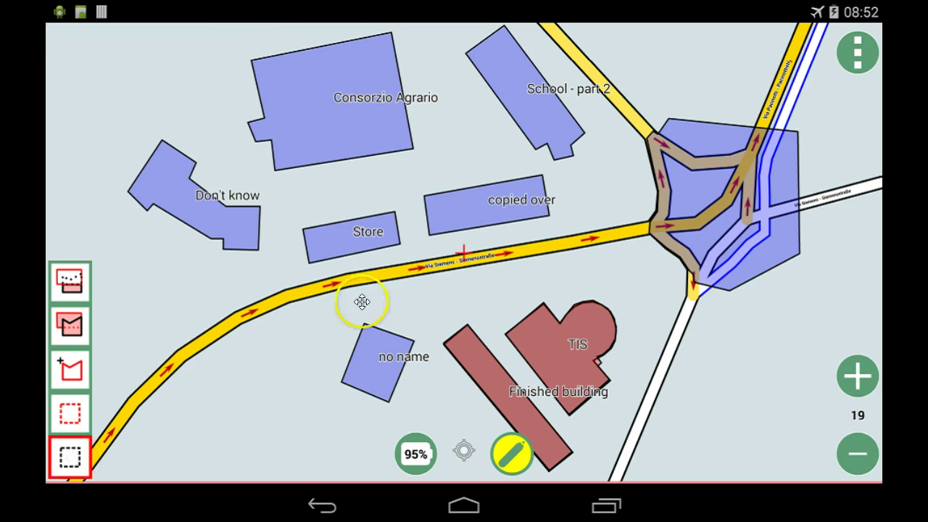
{"action": "left_click_drag", "start_coordinate": [300, 326], "coordinate": [568, 420]}
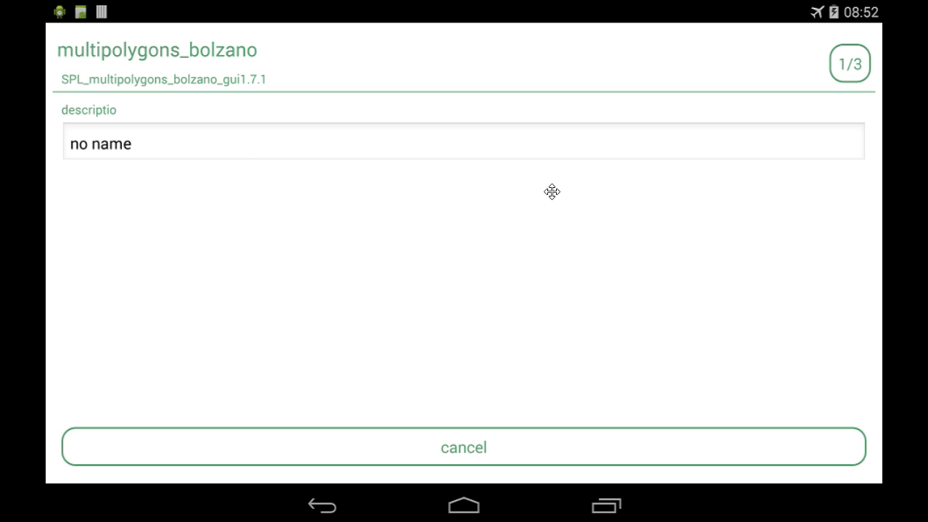
{"action": "key", "text": "Right"}
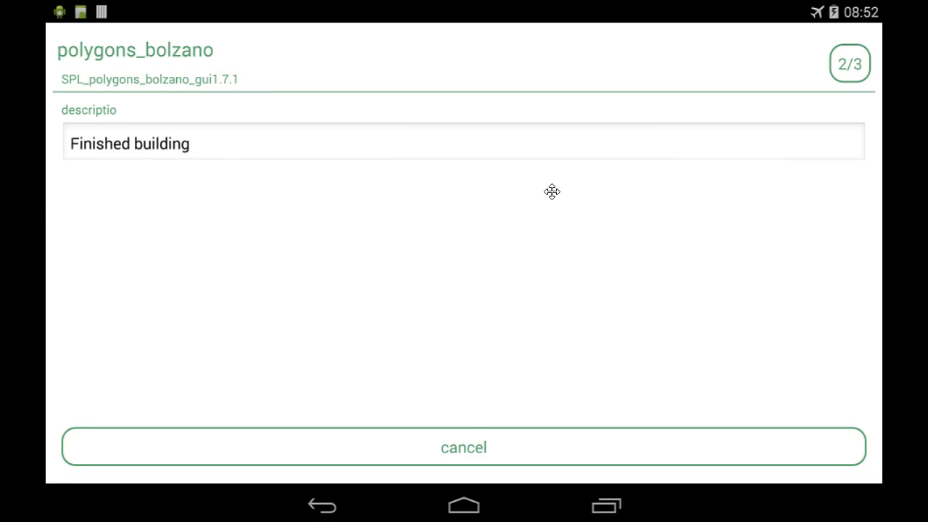
{"action": "key", "text": "Right"}
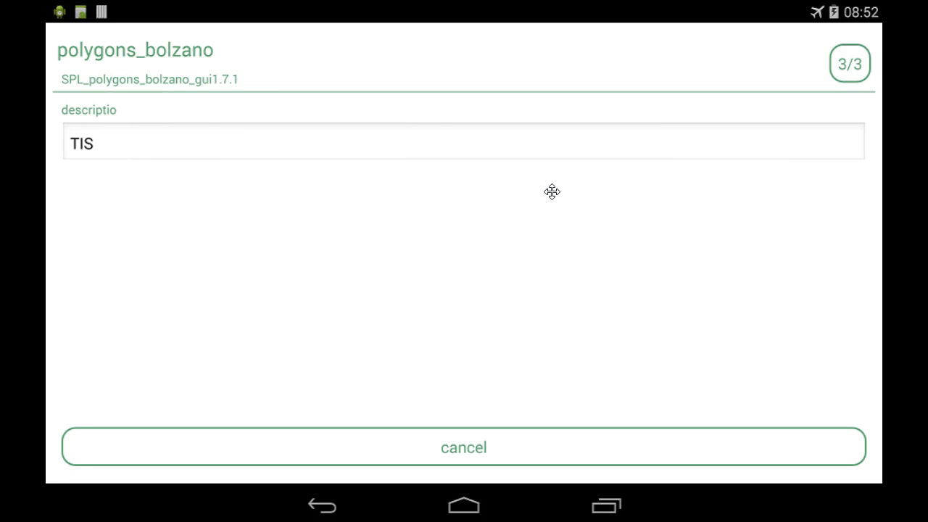
Step: Close the attribute view, turn off the feature query tool and leave editing mode
{"action": "left_click", "coordinate": [464, 446]}
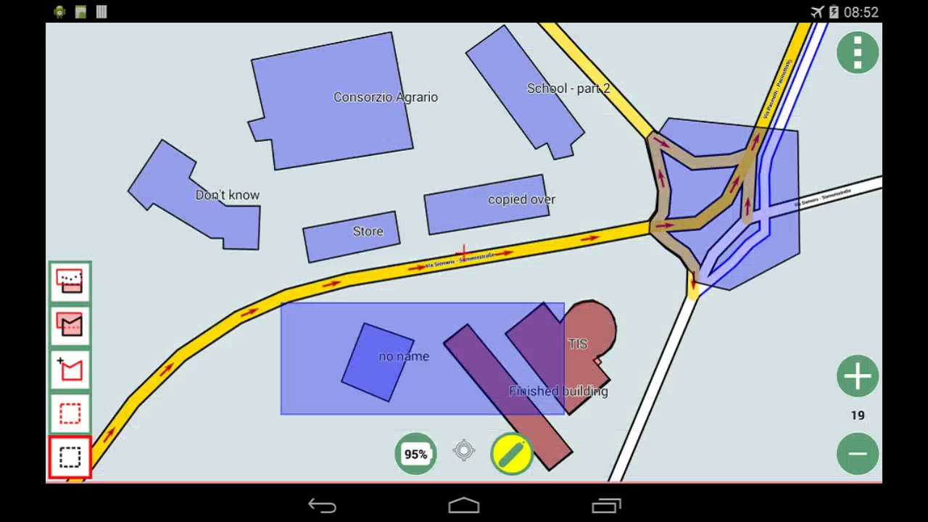
{"action": "left_click", "coordinate": [70, 457]}
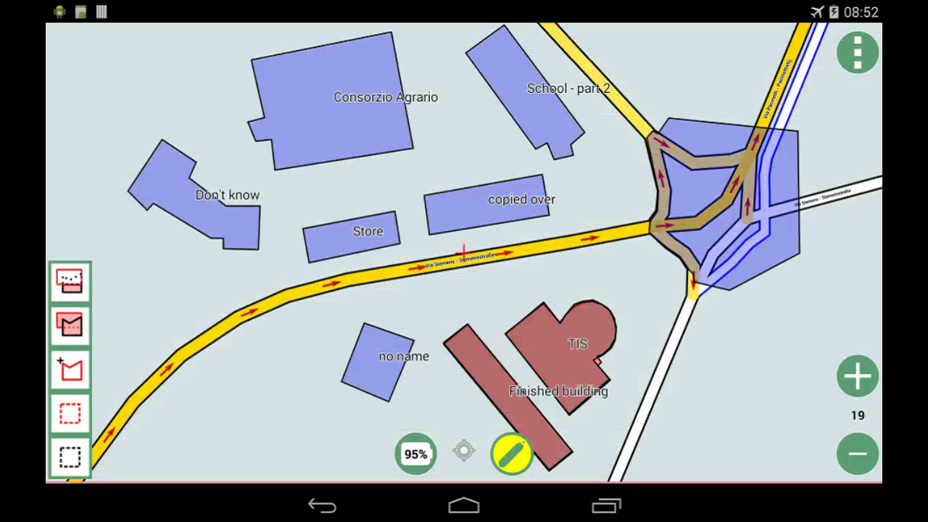
{"action": "left_click", "coordinate": [512, 454]}
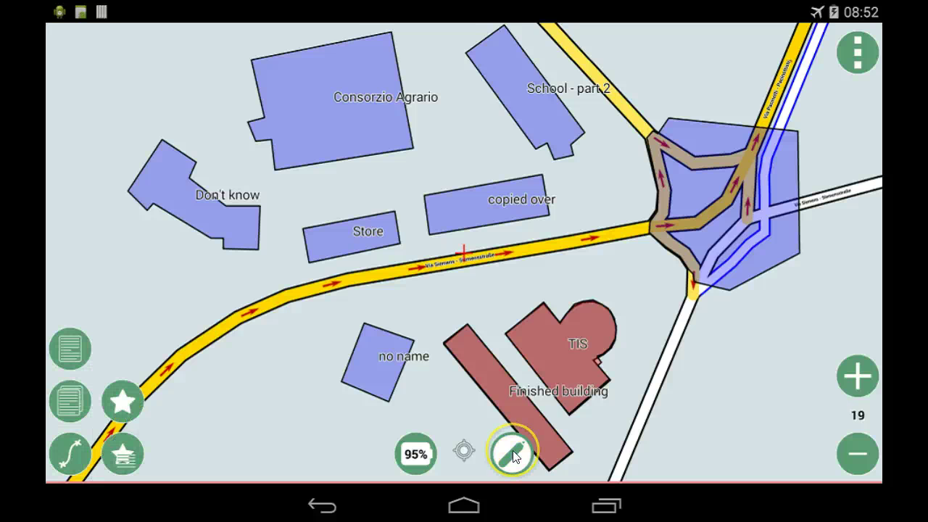